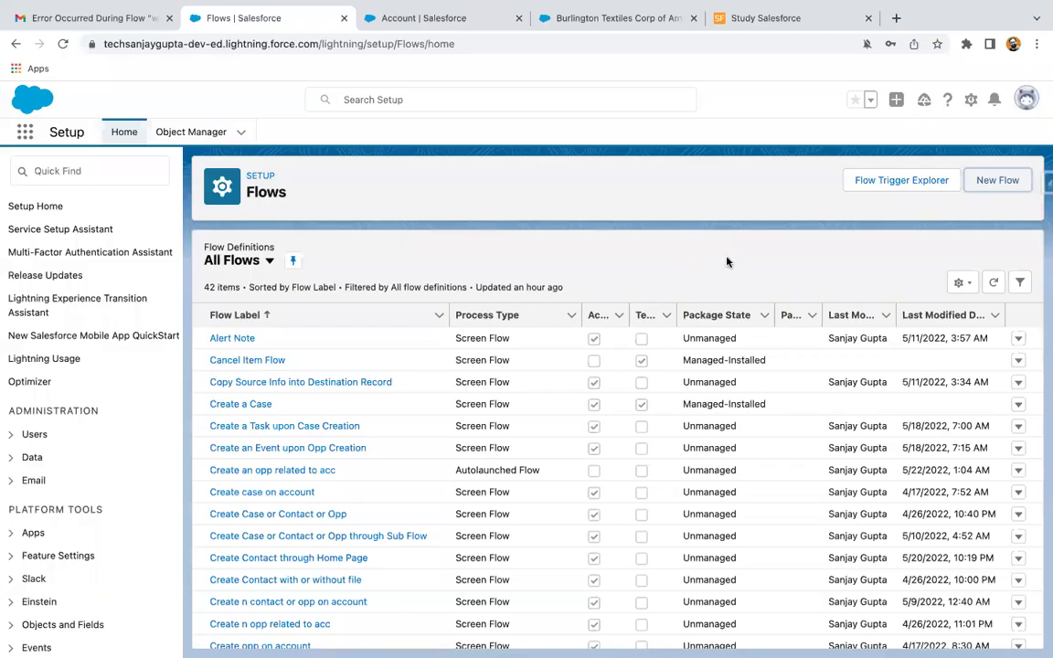
Step: Create a record-triggered flow on Account that runs when a record is updated
left_click(982, 185)
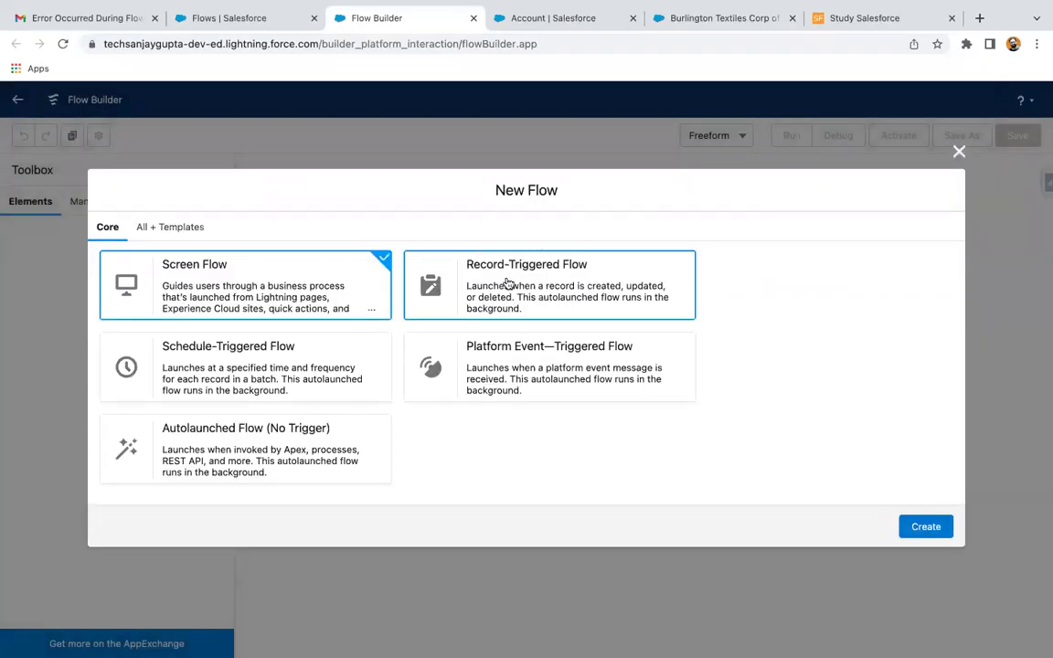
left_click(507, 284)
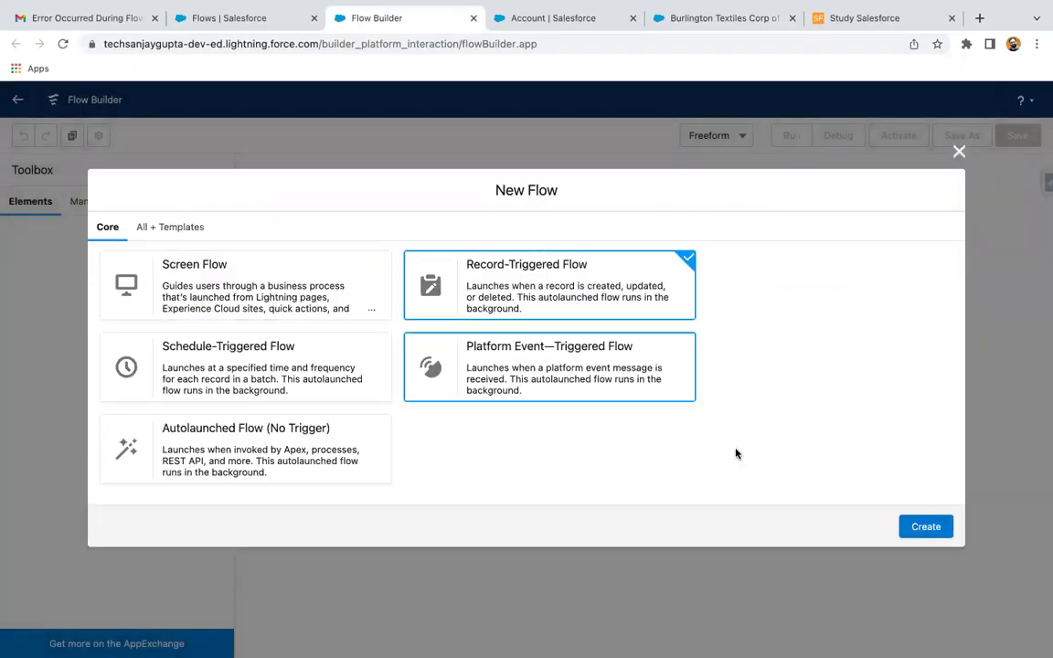
left_click(923, 528)
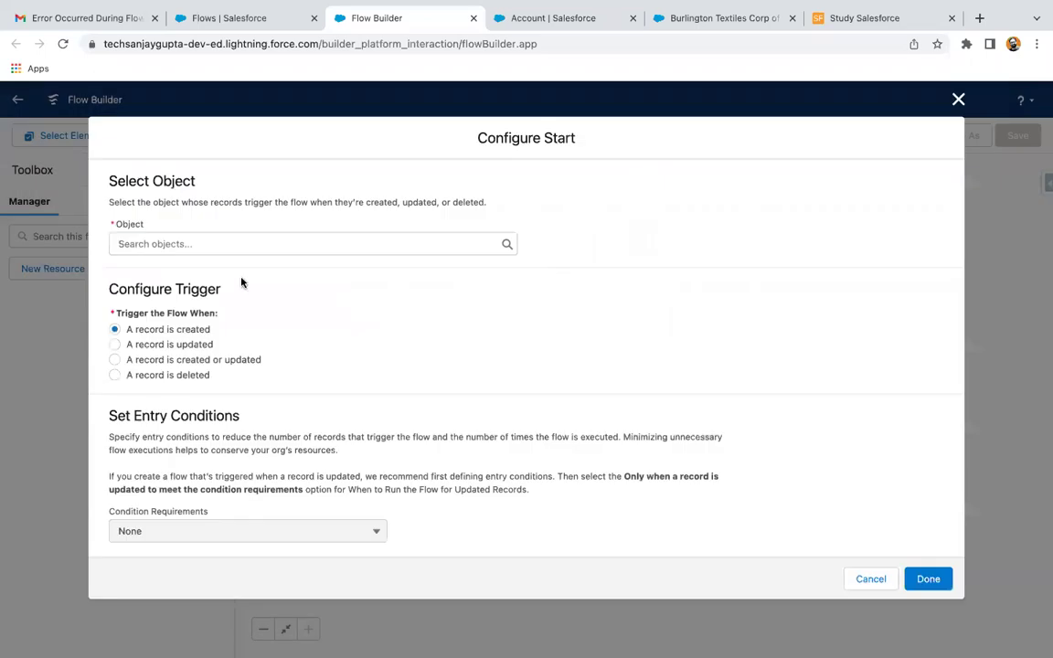
left_click(187, 242)
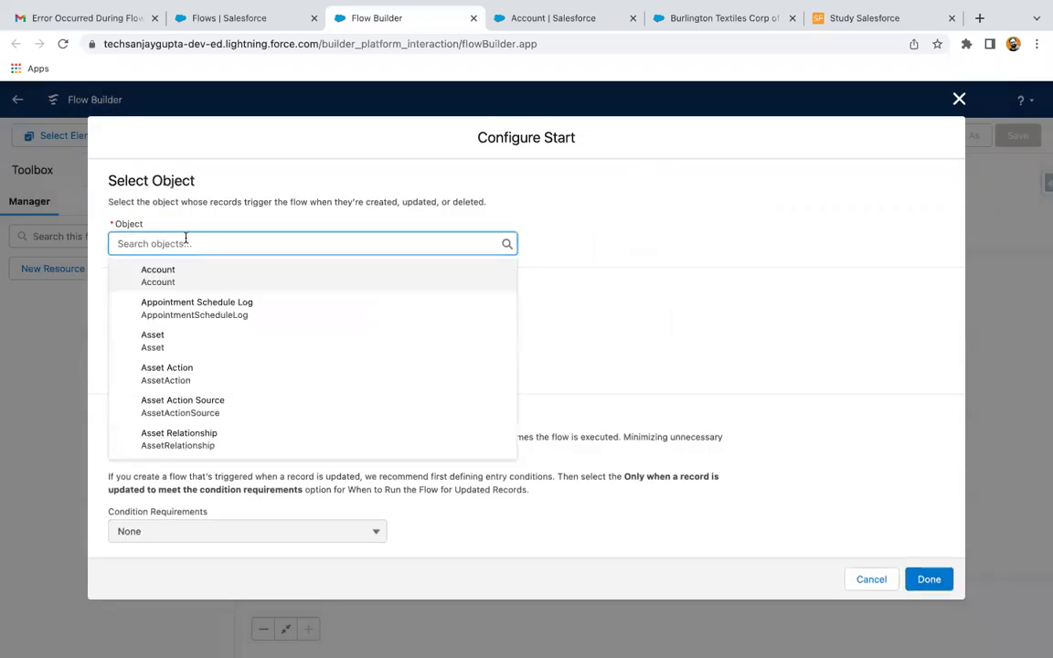
left_click(158, 265)
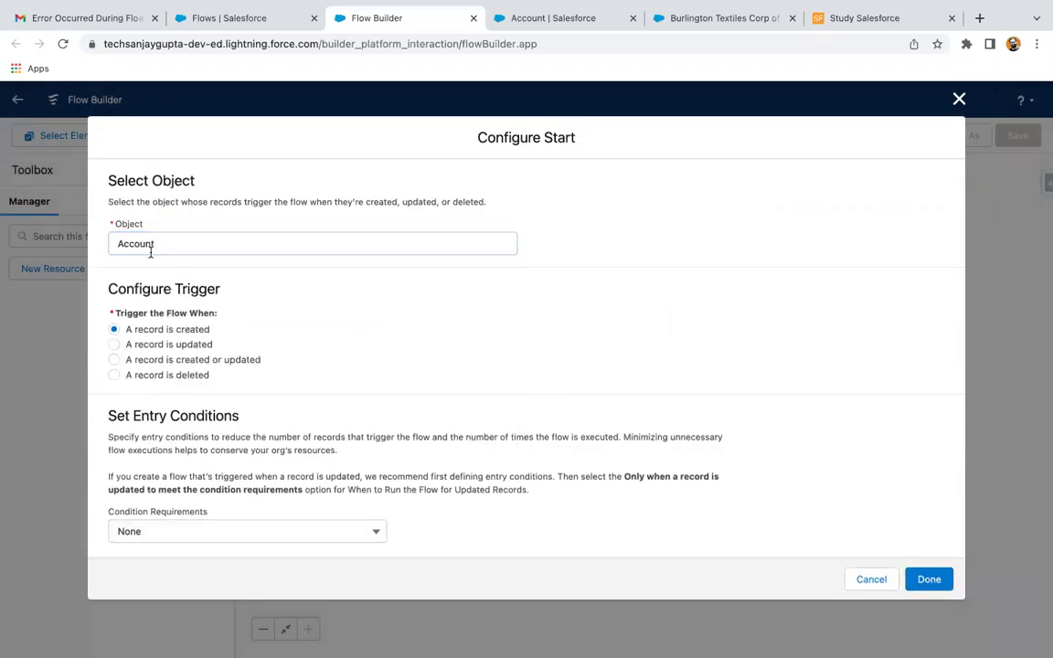
left_click(168, 346)
Step: Add an AND entry condition: Phone Is Changed equals True
scroll(375, 376, "down", 3)
left_click(230, 380)
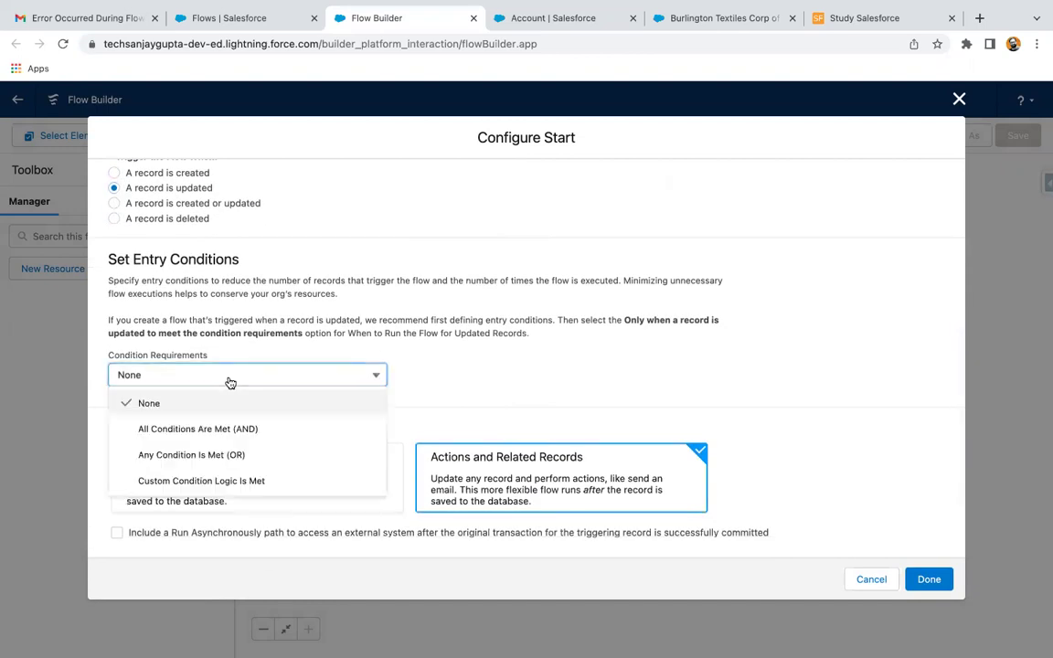
left_click(198, 428)
scroll(228, 413, "down", 3)
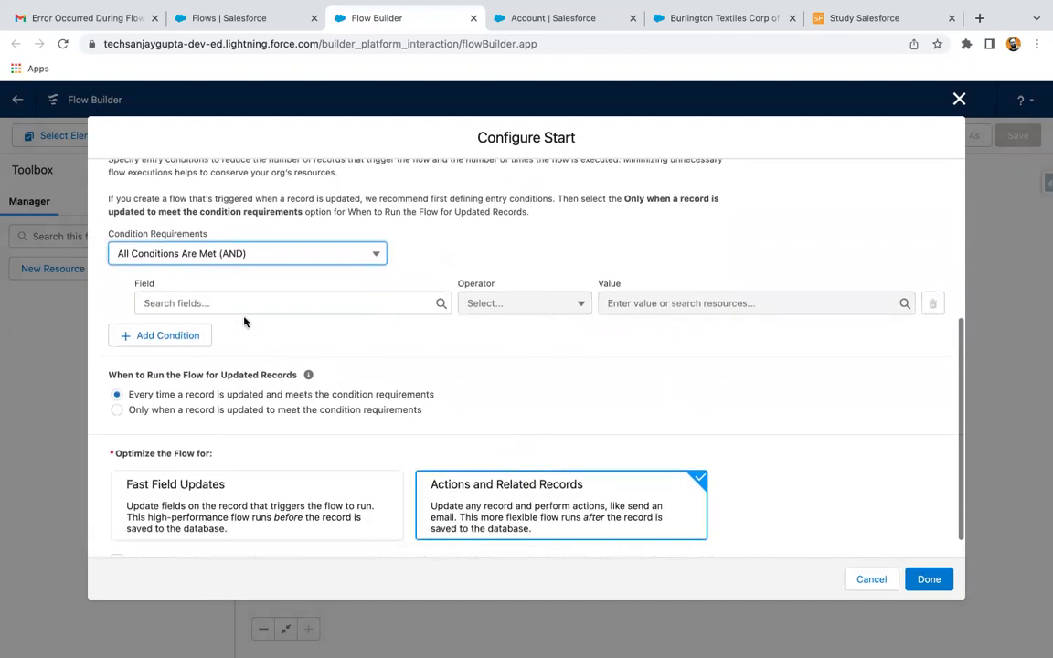
left_click(237, 303)
type("phon")
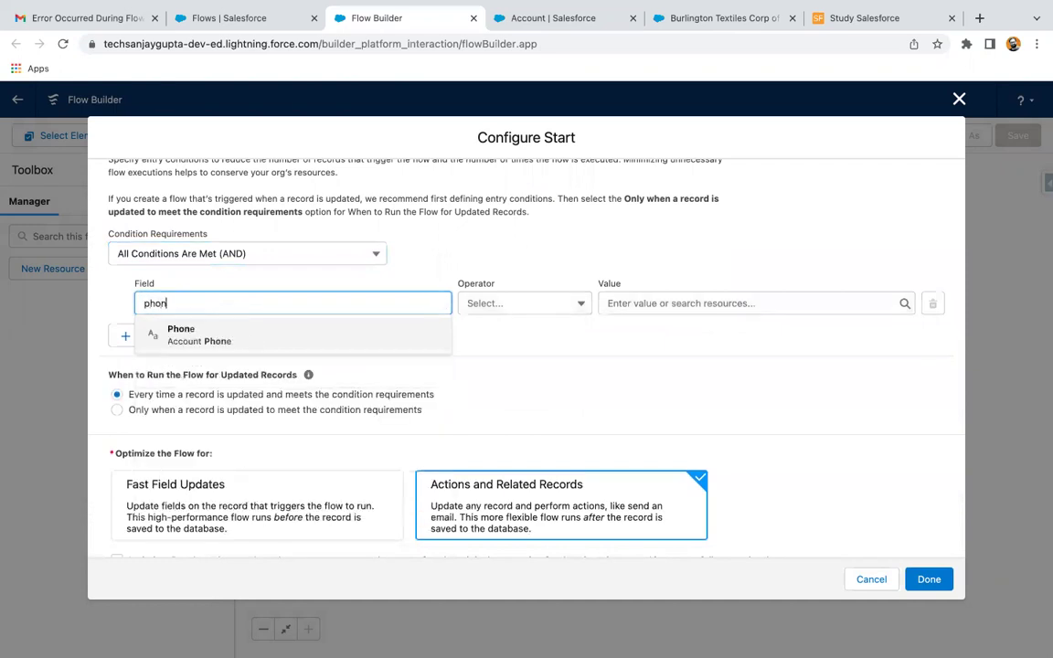
type("e")
key("Return")
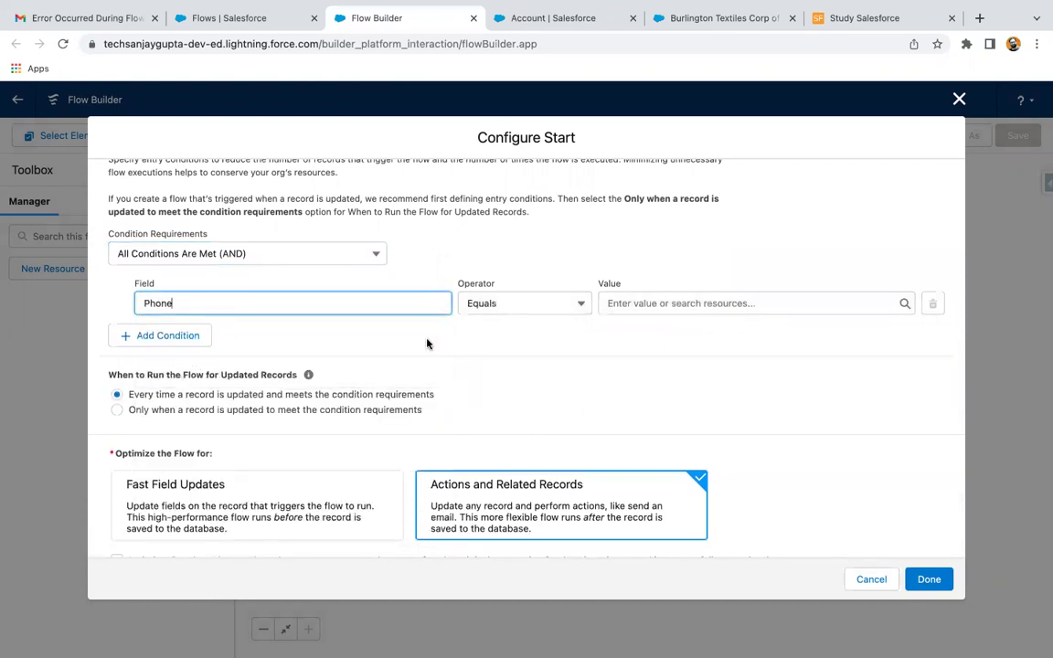
left_click(467, 303)
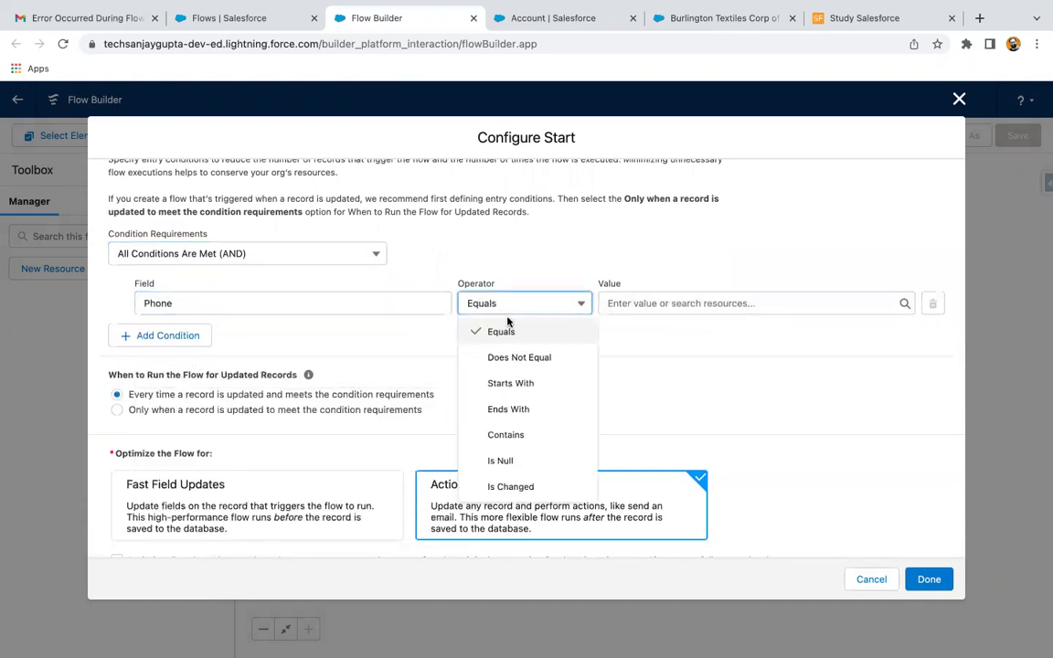
left_click(517, 487)
left_click(658, 299)
type("true")
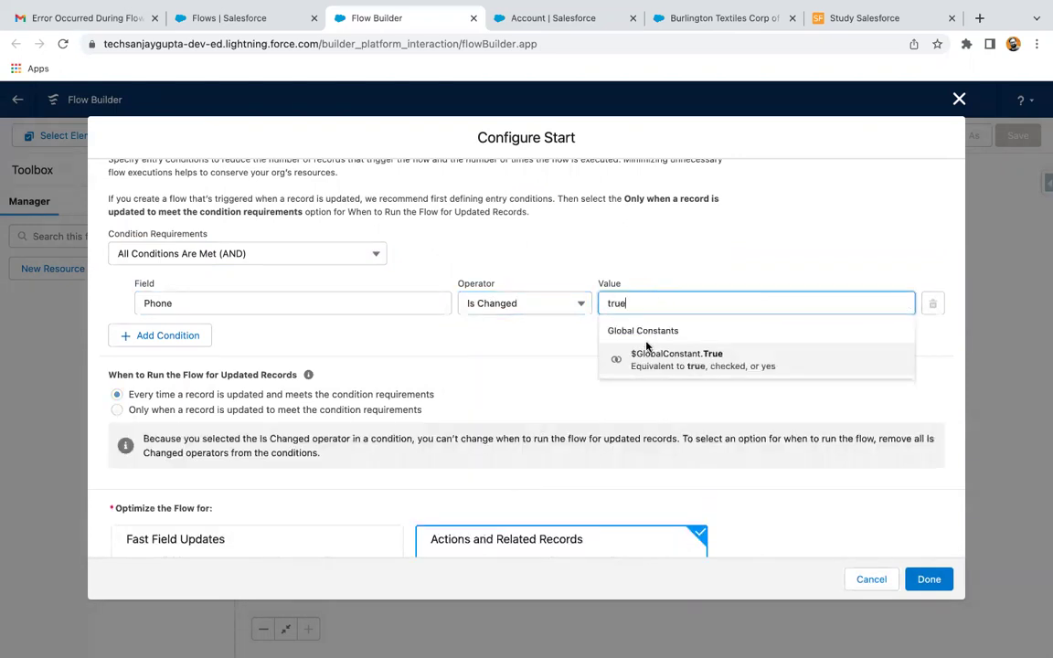
left_click(646, 349)
scroll(573, 404, "down", 2)
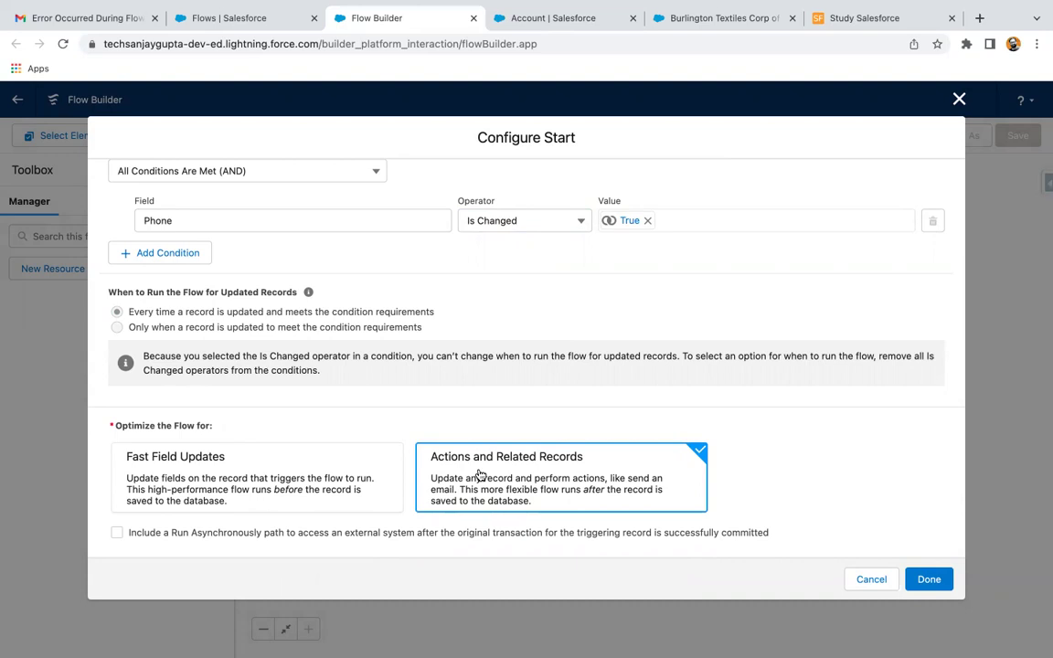
Step: Finish the trigger settings and add an Update Records element after Start
left_click(928, 579)
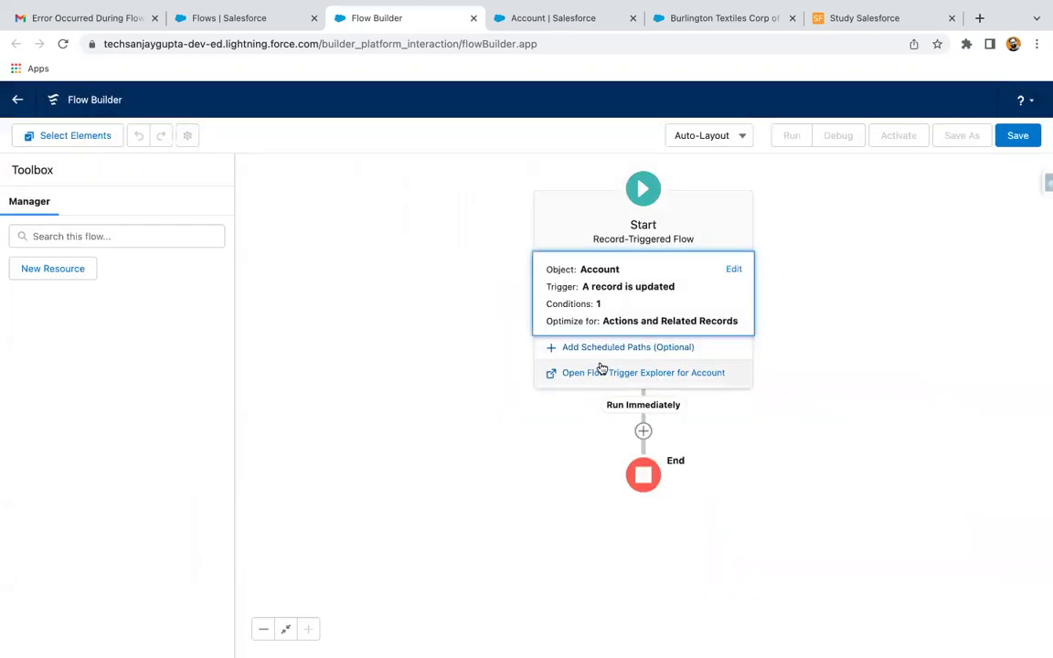
left_click(644, 430)
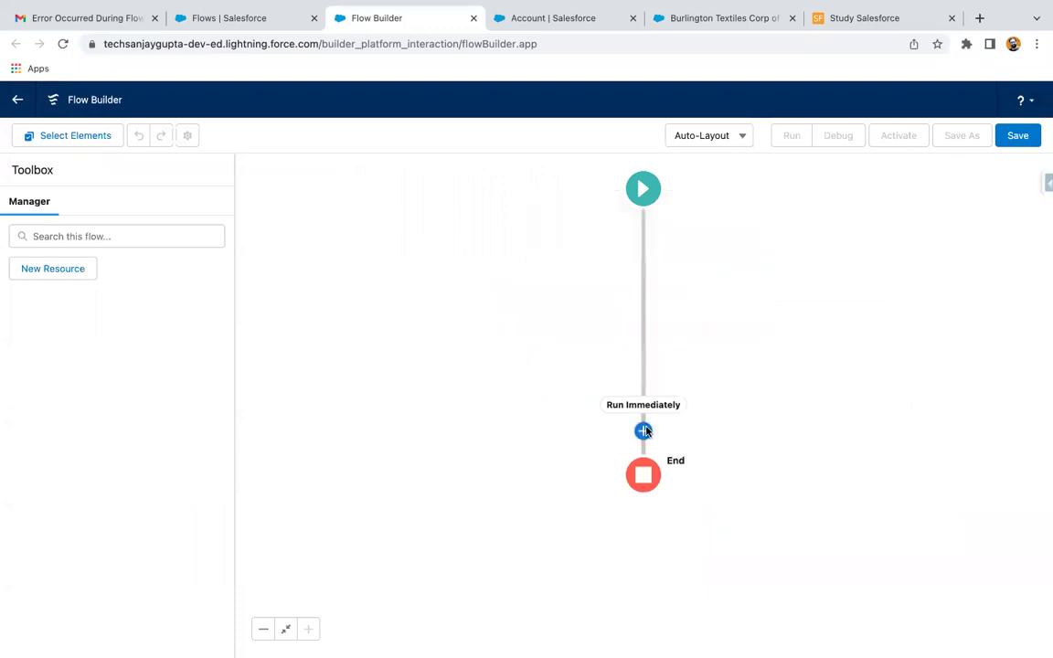
scroll(621, 439, "down", 2)
scroll(622, 439, "down", 5)
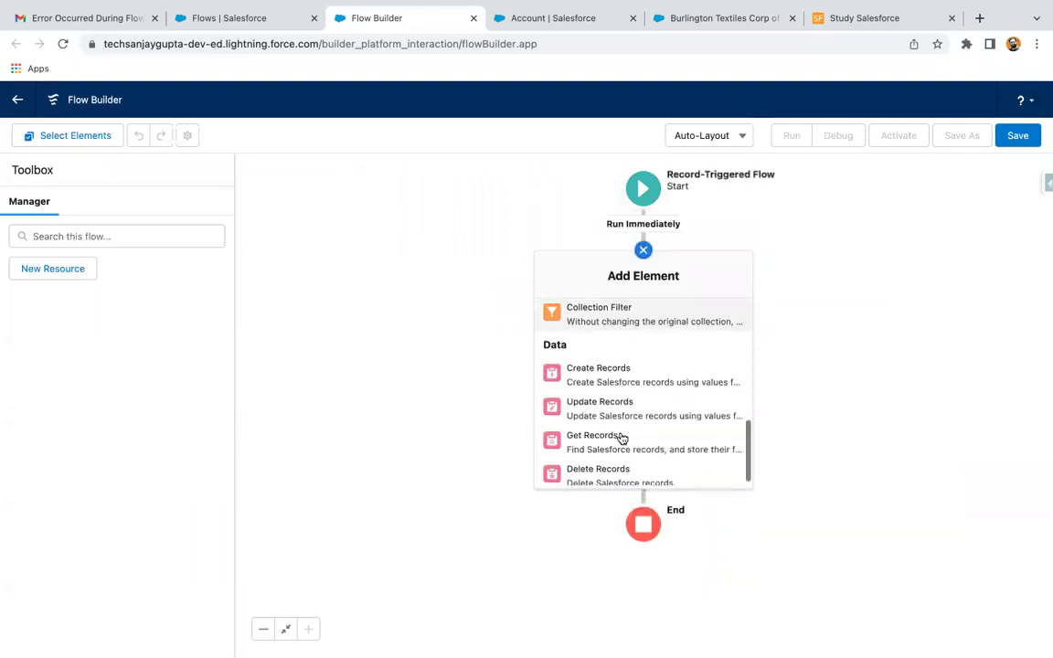
left_click(602, 402)
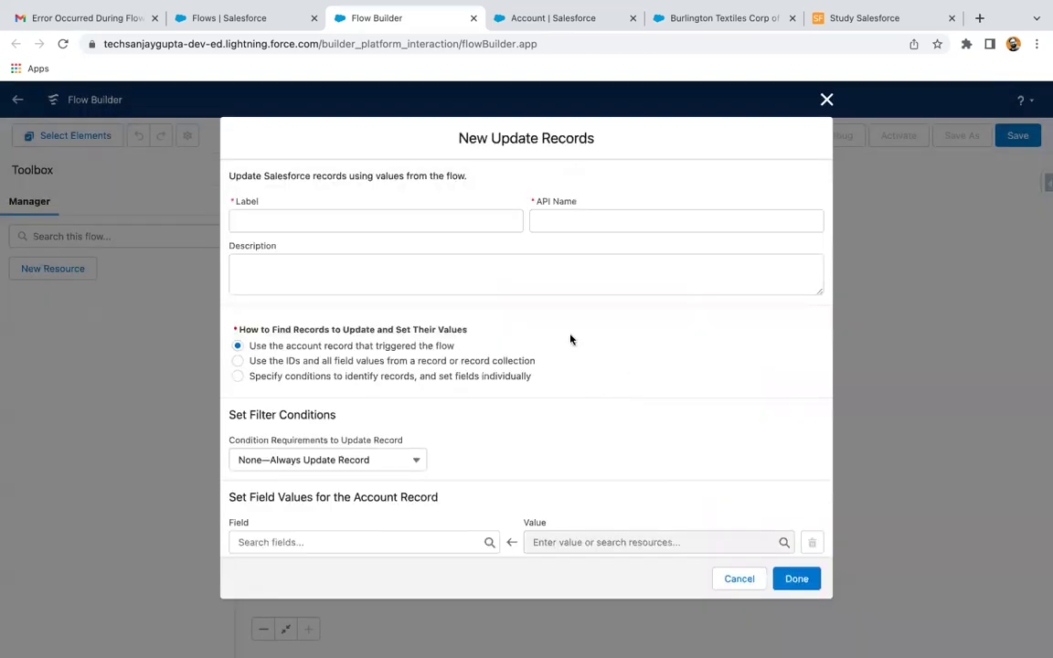
Step: Label it 'Update Contacts' and choose to specify conditions to identify records
type("Update Contacts")
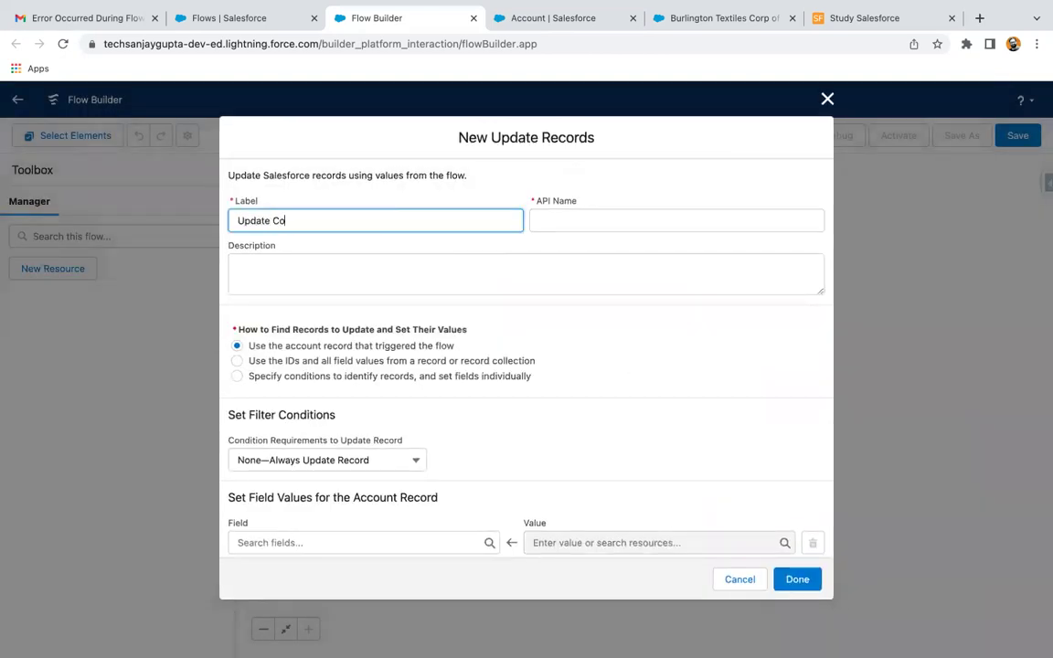
left_click(649, 383)
scroll(649, 383, "down", 1)
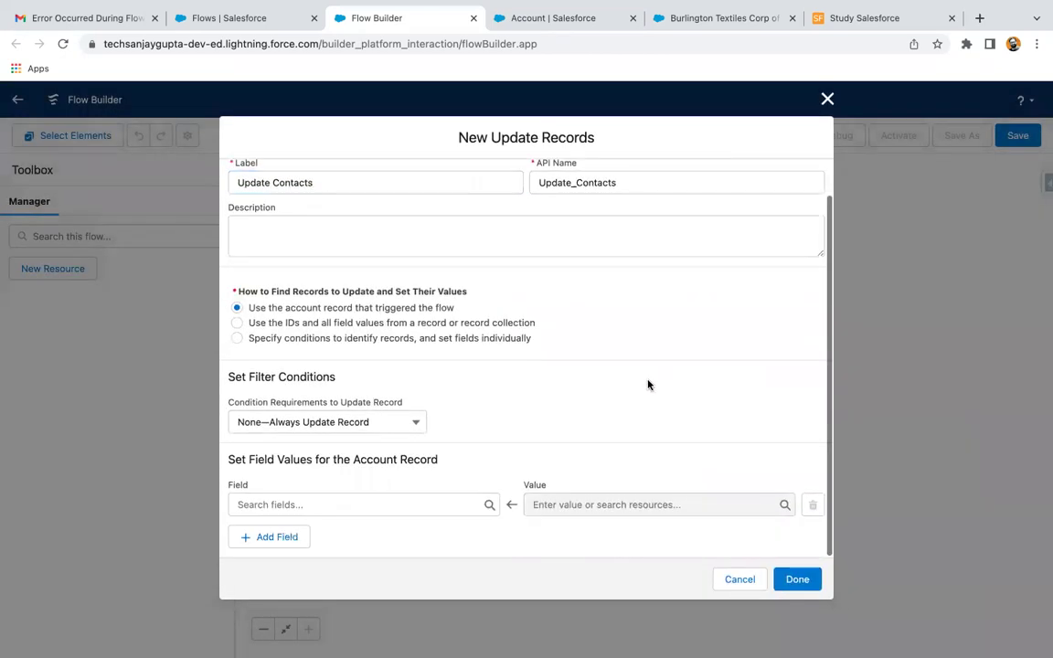
left_click(237, 338)
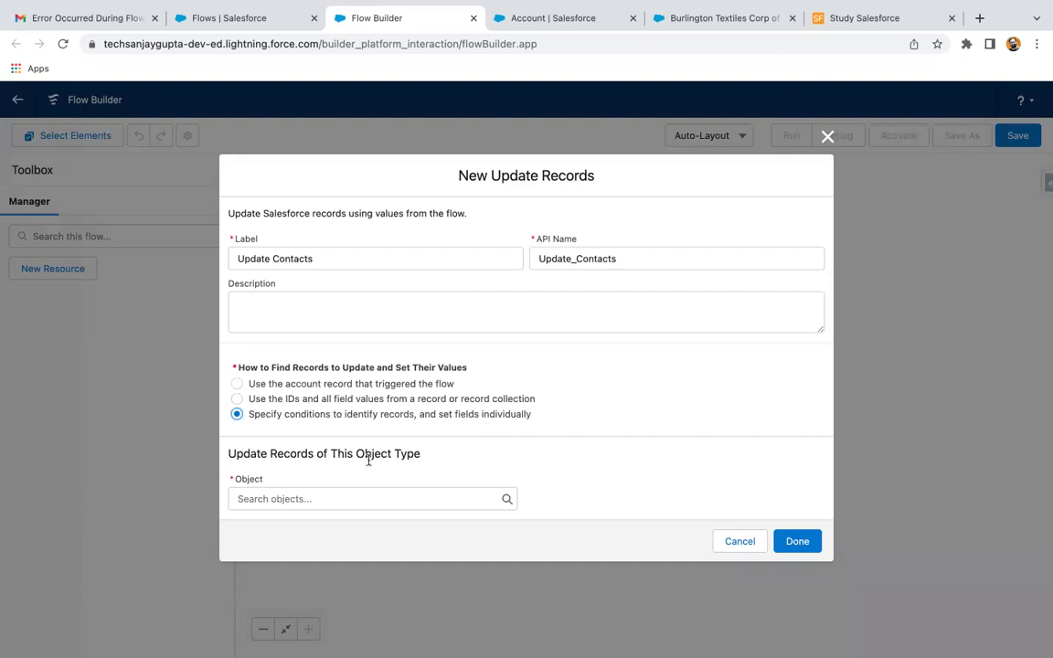
Step: Set the Update Contacts element's object to Contact
left_click(327, 496)
type("contact")
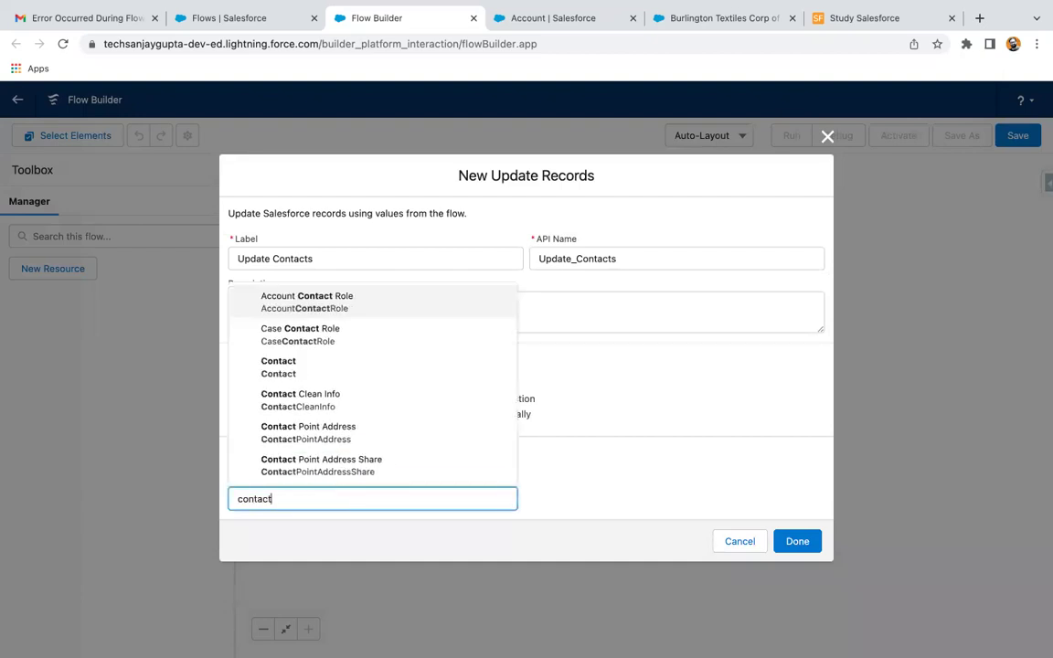
left_click(304, 374)
scroll(593, 380, "down", 5)
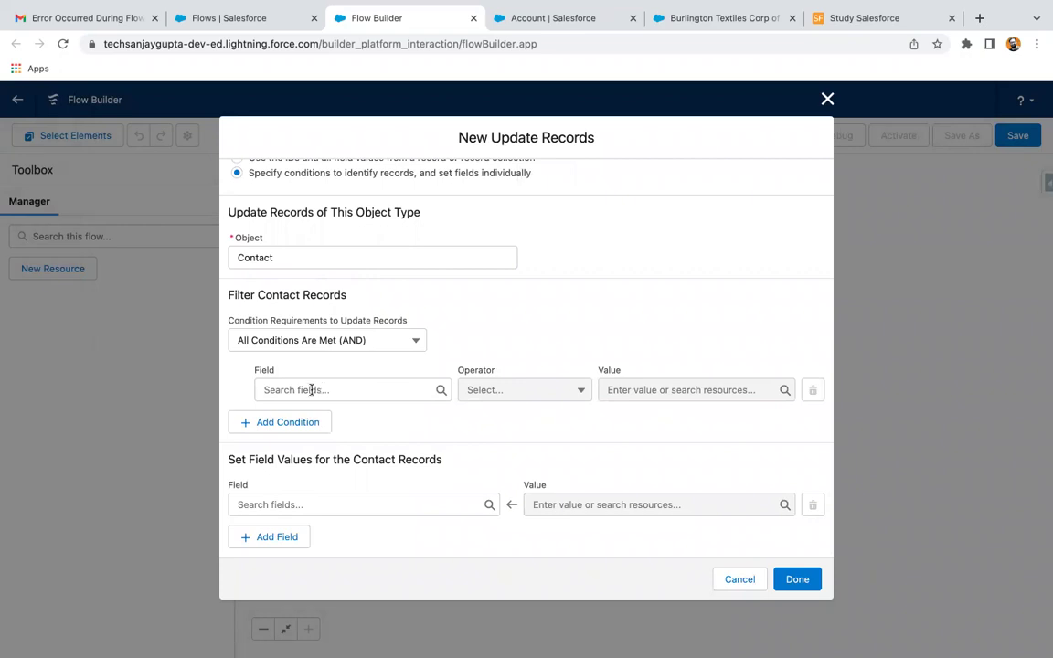
Step: Add the filter condition AccountId Equals {!$Record.Id}
left_click(313, 388)
type("account")
left_click(301, 415)
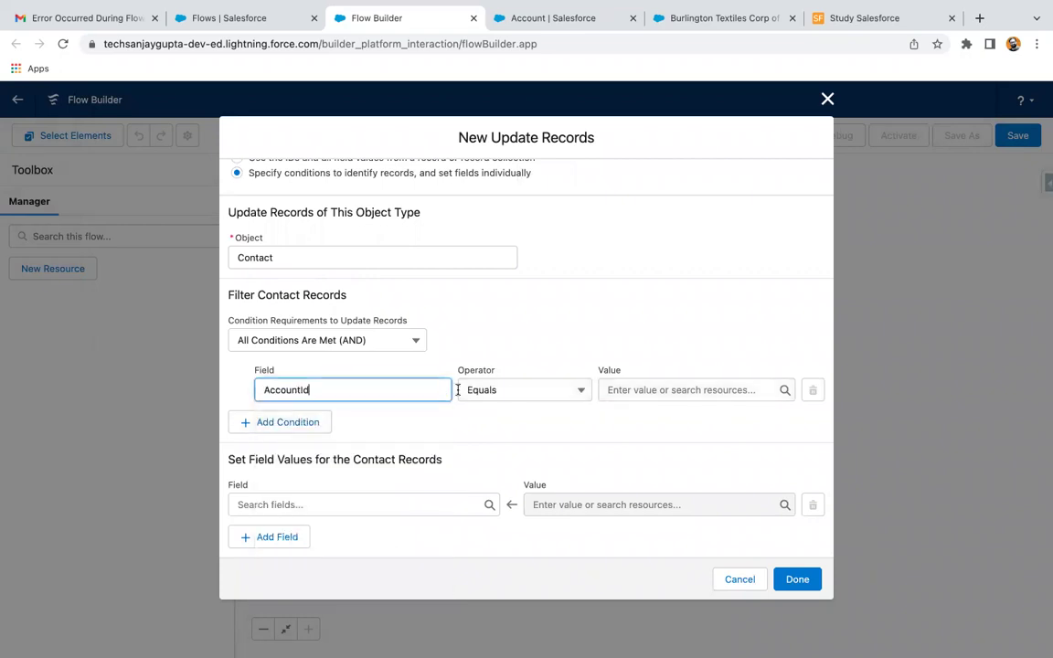
left_click(608, 390)
type("rec")
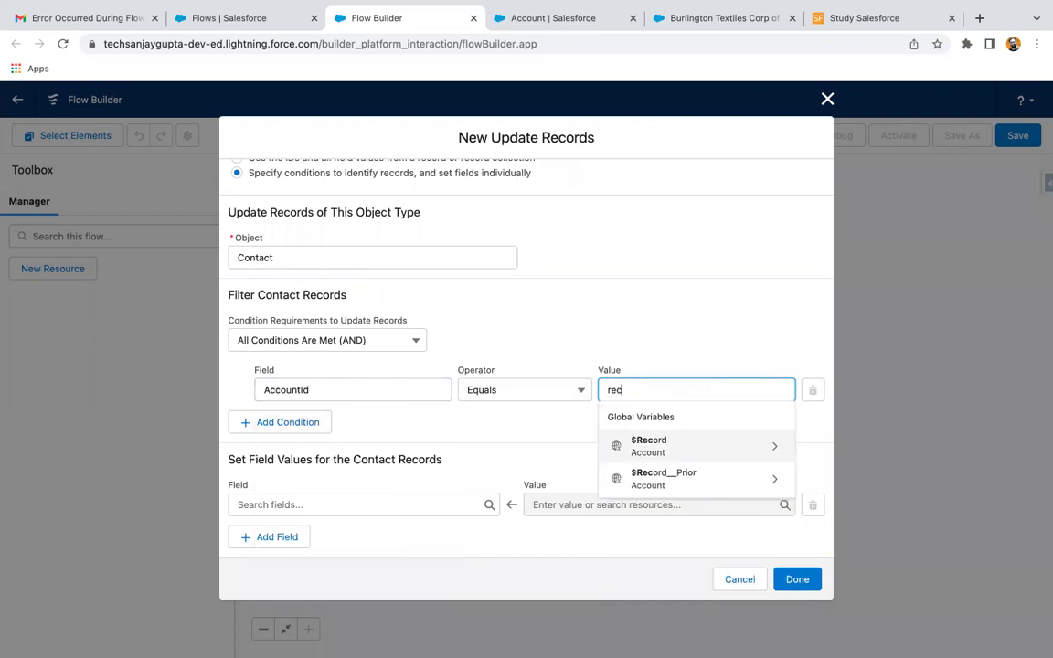
left_click(631, 445)
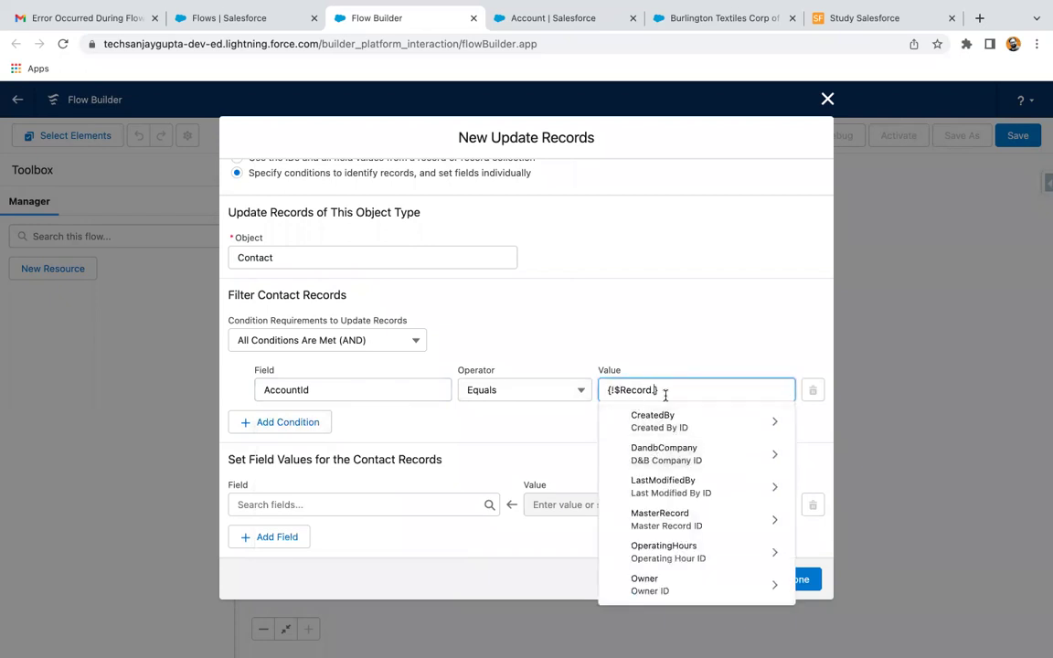
type("id")
scroll(663, 565, "down", 1)
scroll(663, 566, "down", 4)
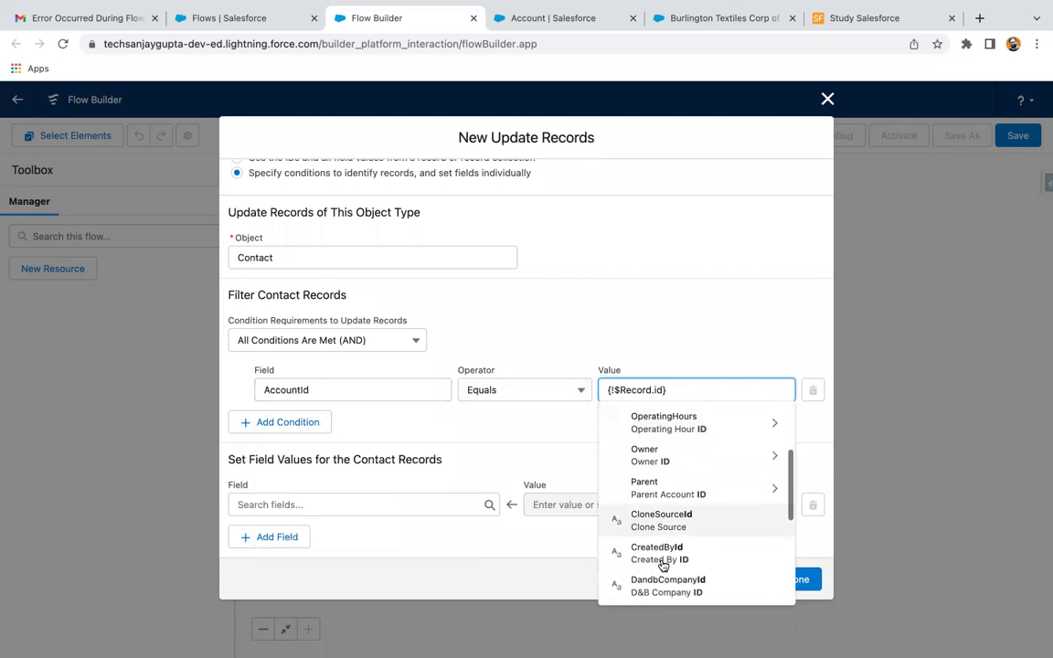
left_click(664, 542)
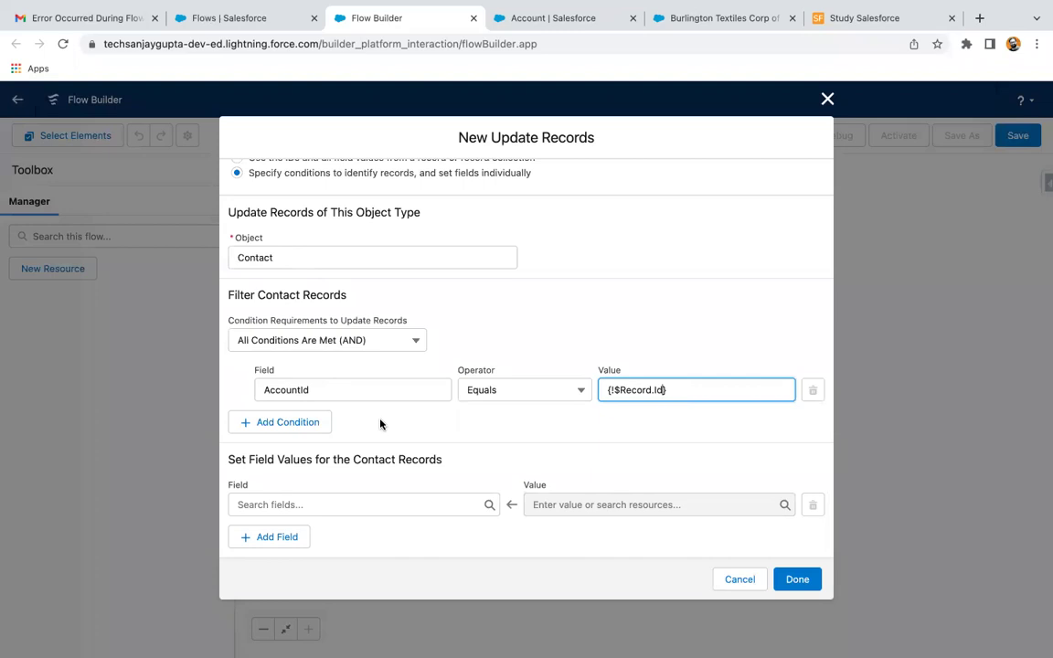
Step: Set the contacts' HomePhone field to the triggering account's Phone ($Record > Phone)
left_click(339, 506)
type("hone")
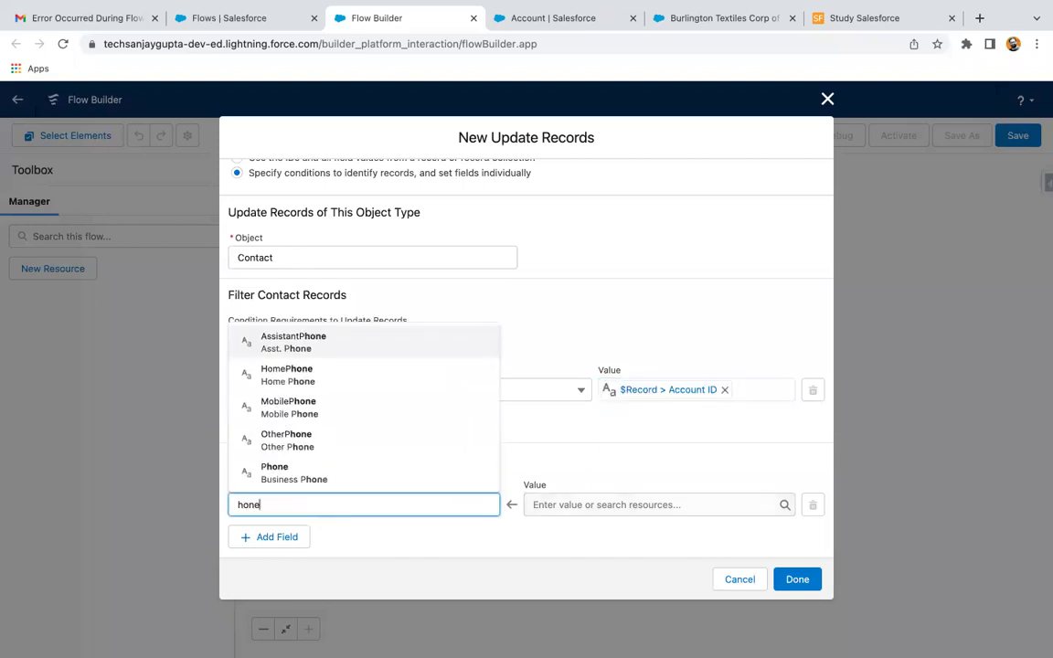
left_click(322, 380)
left_click(568, 501)
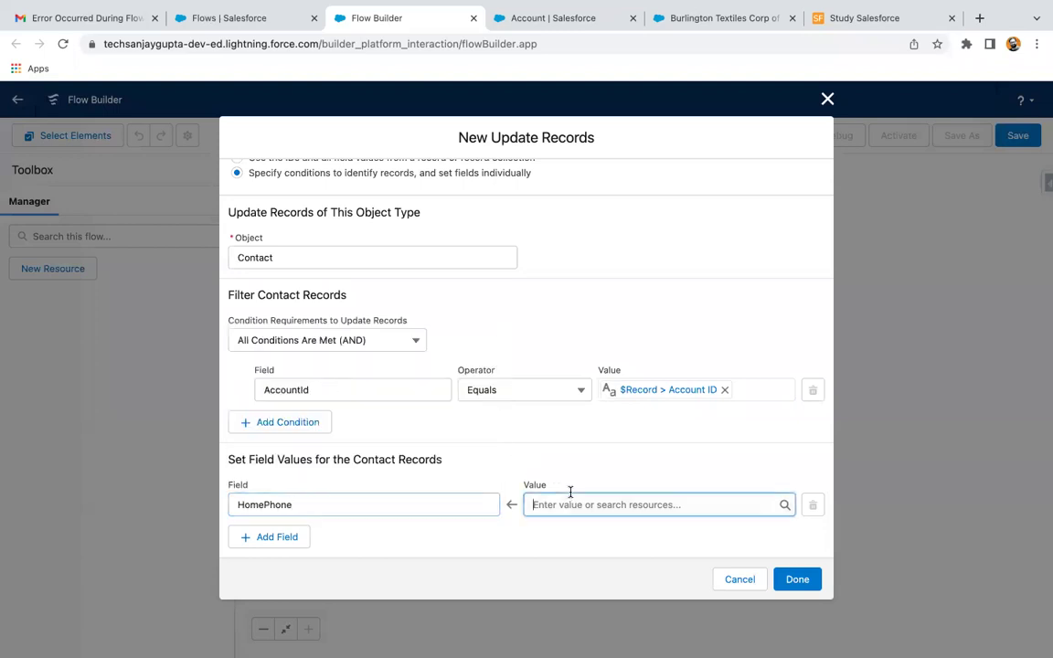
type("reco")
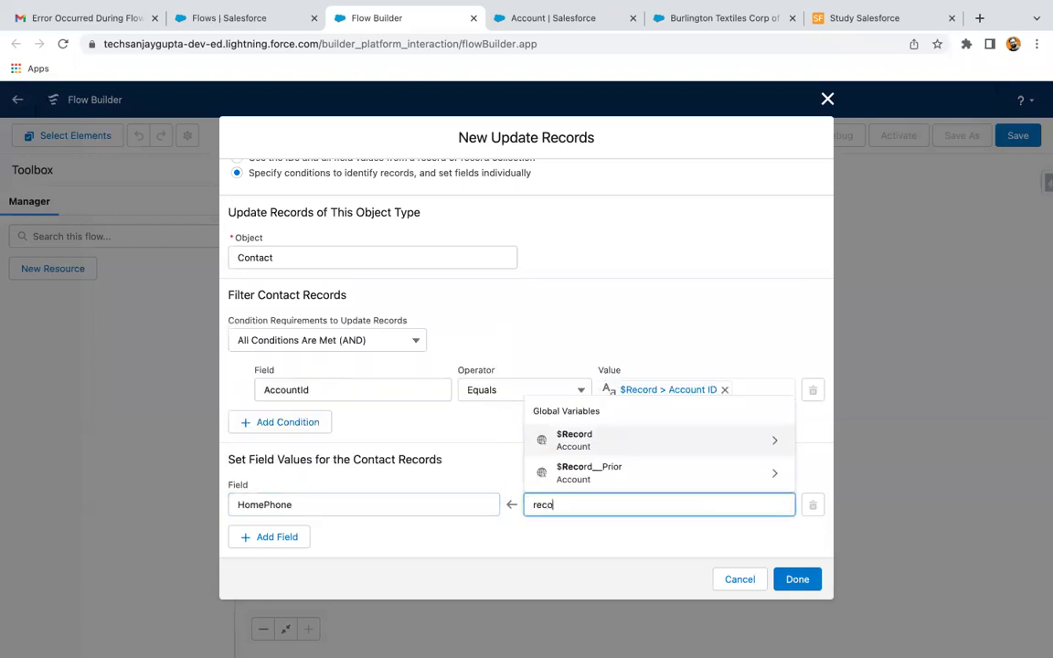
left_click(567, 439)
type("phone")
left_click(574, 471)
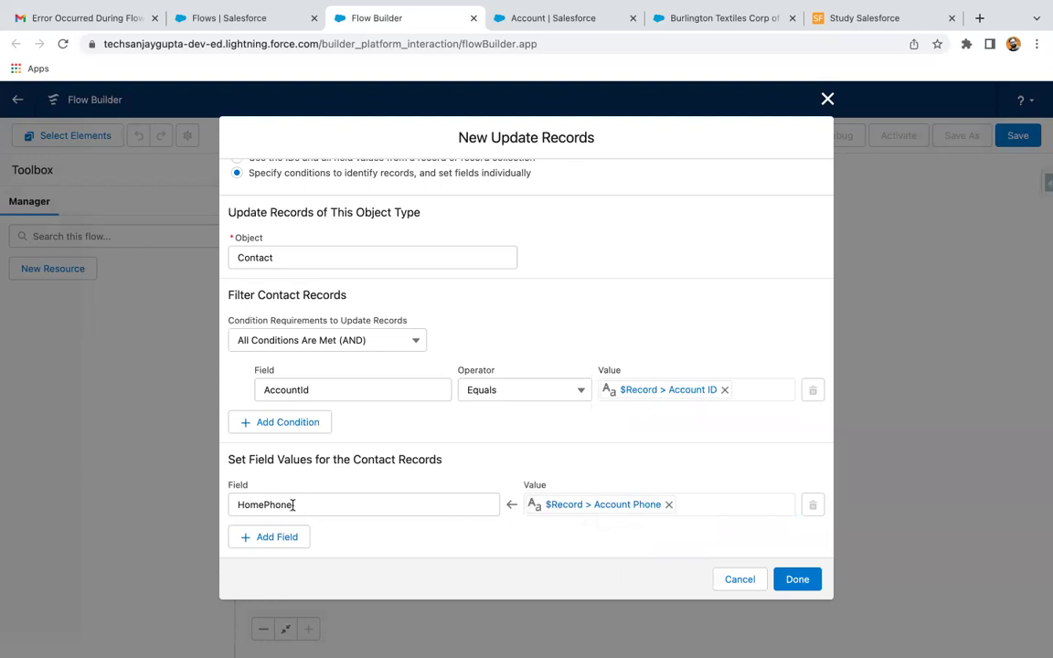
Step: Confirm the Update Contacts element so it sits between Start and End on the canvas
scroll(433, 444, "up", 2)
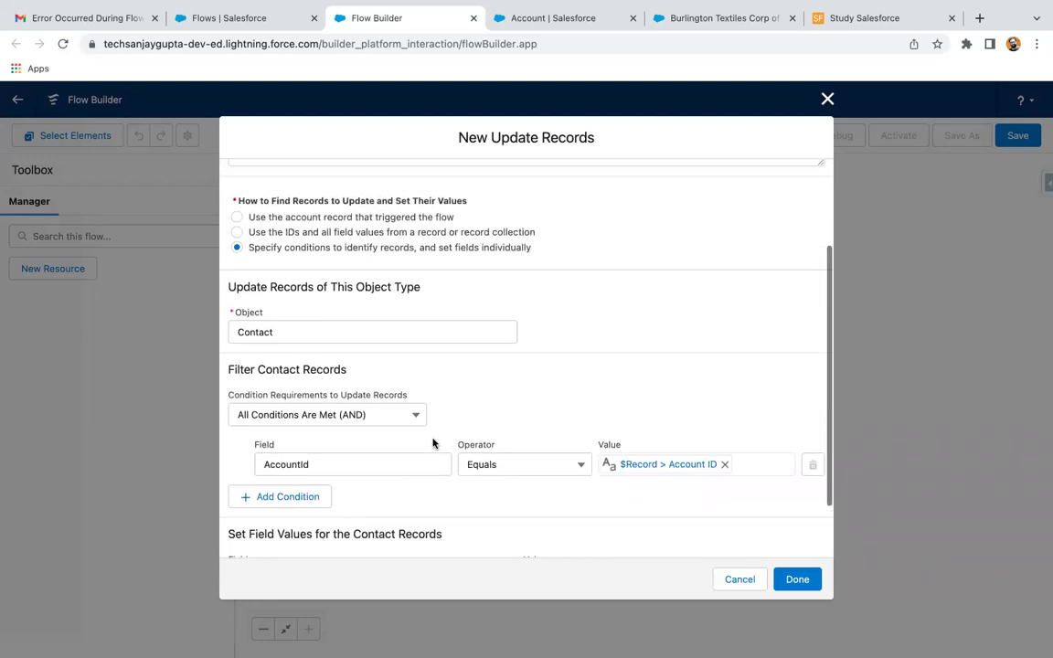
scroll(433, 444, "down", 2)
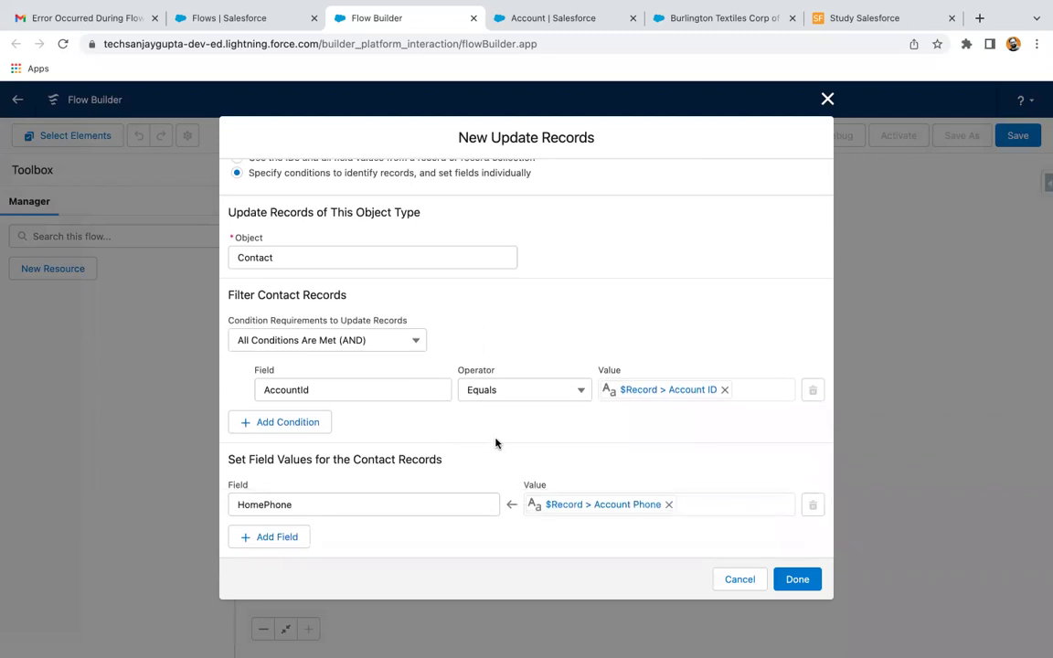
scroll(495, 443, "up", 4)
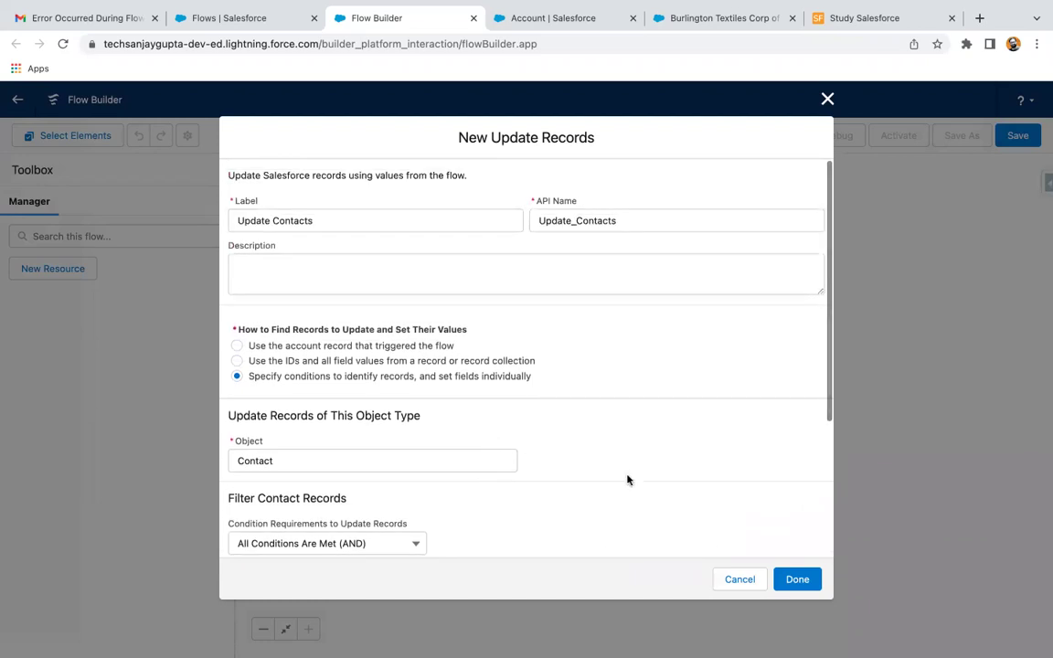
left_click(797, 578)
left_click_drag(775, 330, 735, 386)
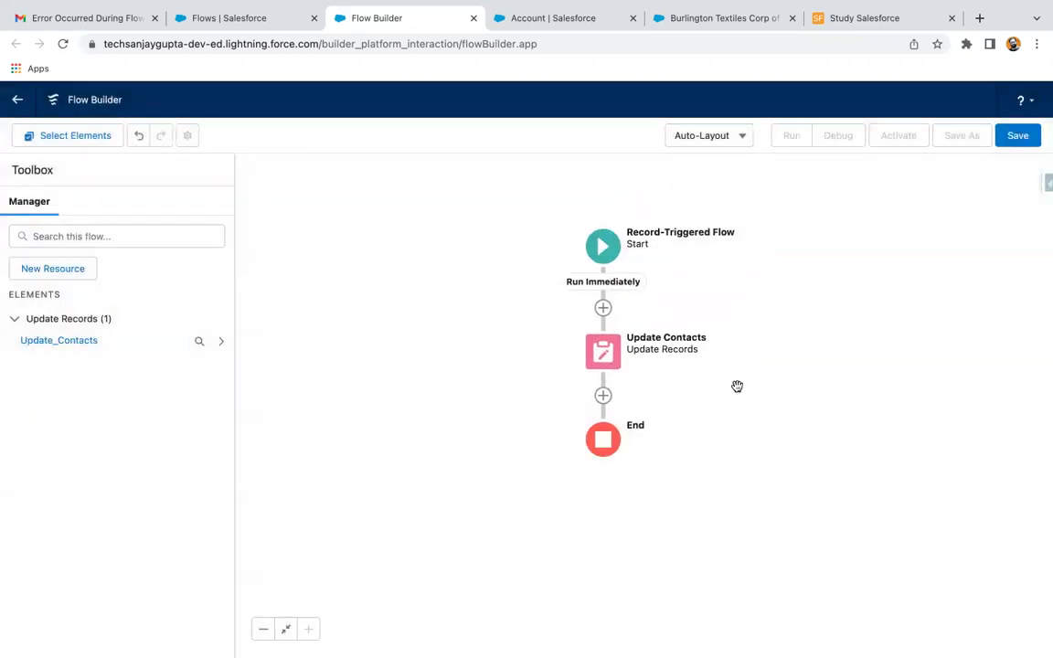
Step: Save the flow as 'Update Related Contacts without loop' with an auto-filled API name
left_click(1016, 137)
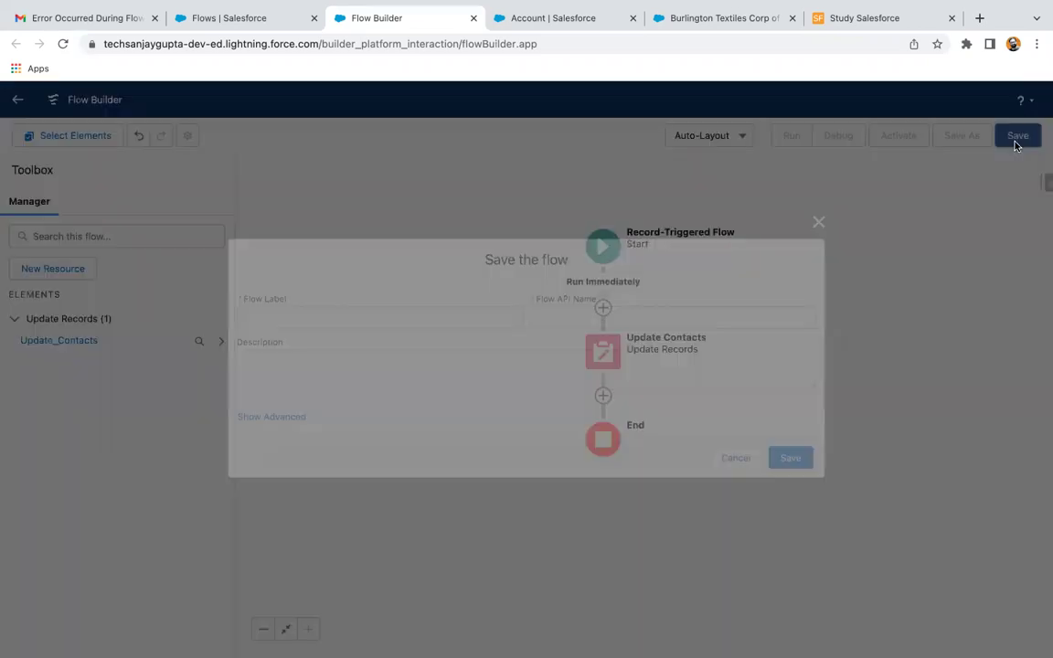
type("Update")
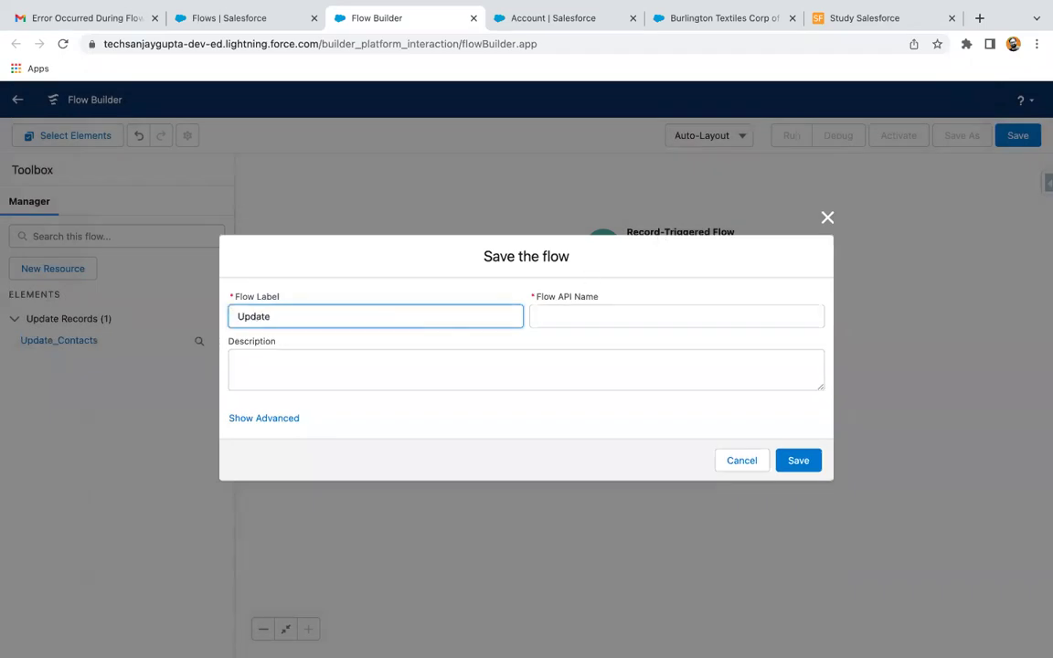
type(" Related Conta")
type("cts")
type(" withou")
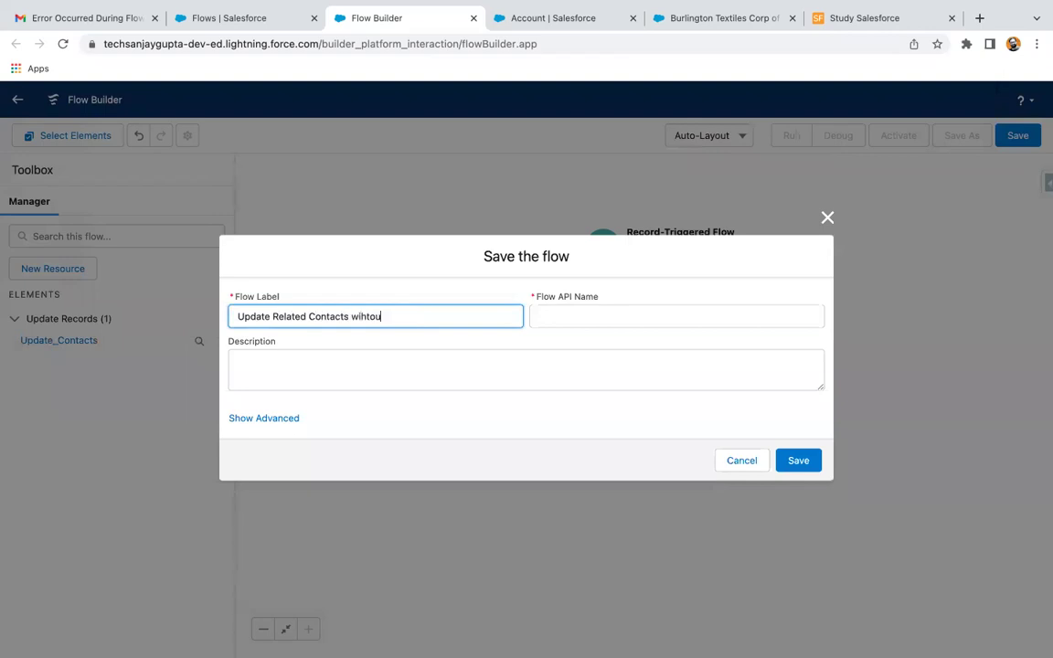
key("BackSpace")
key("BackSpace")
key("BackSpace")
key("BackSpace")
type("thout loop")
left_click(479, 428)
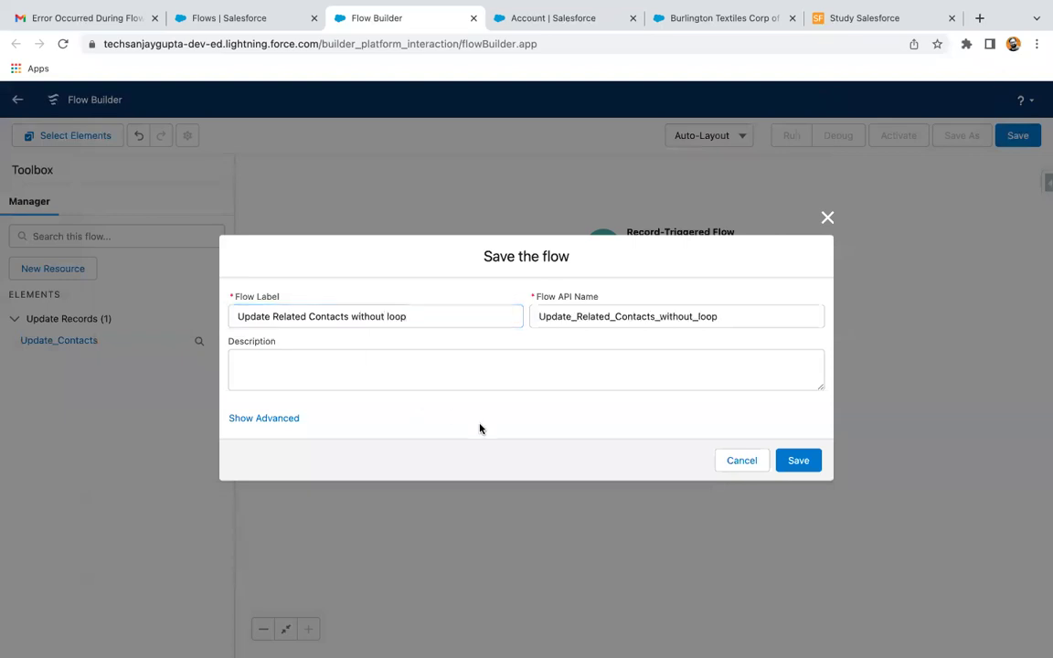
left_click(799, 460)
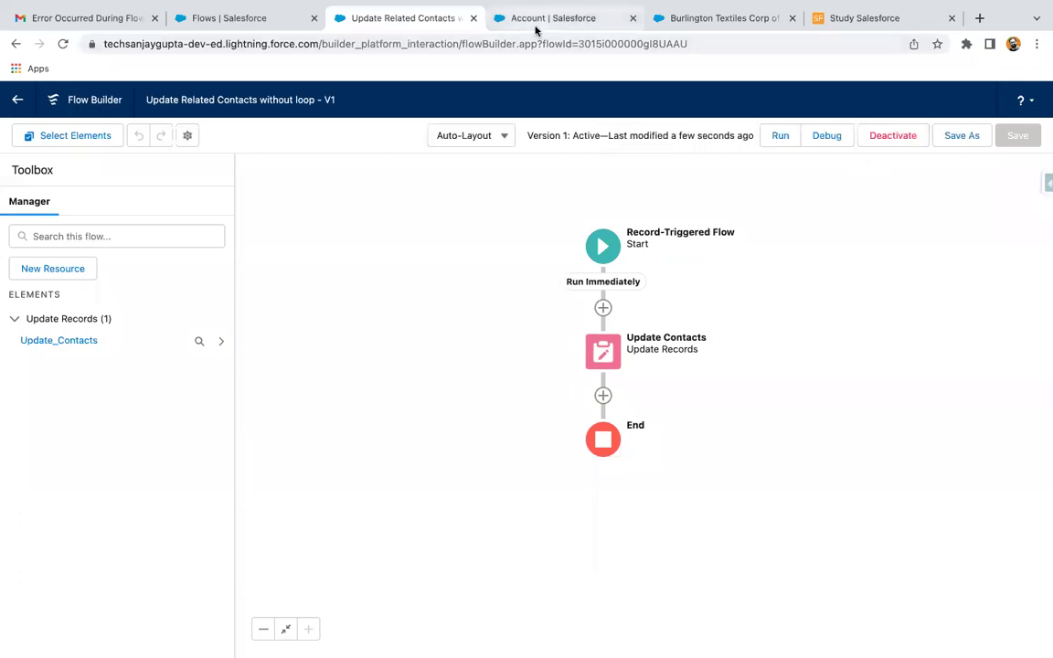
left_click(685, 18)
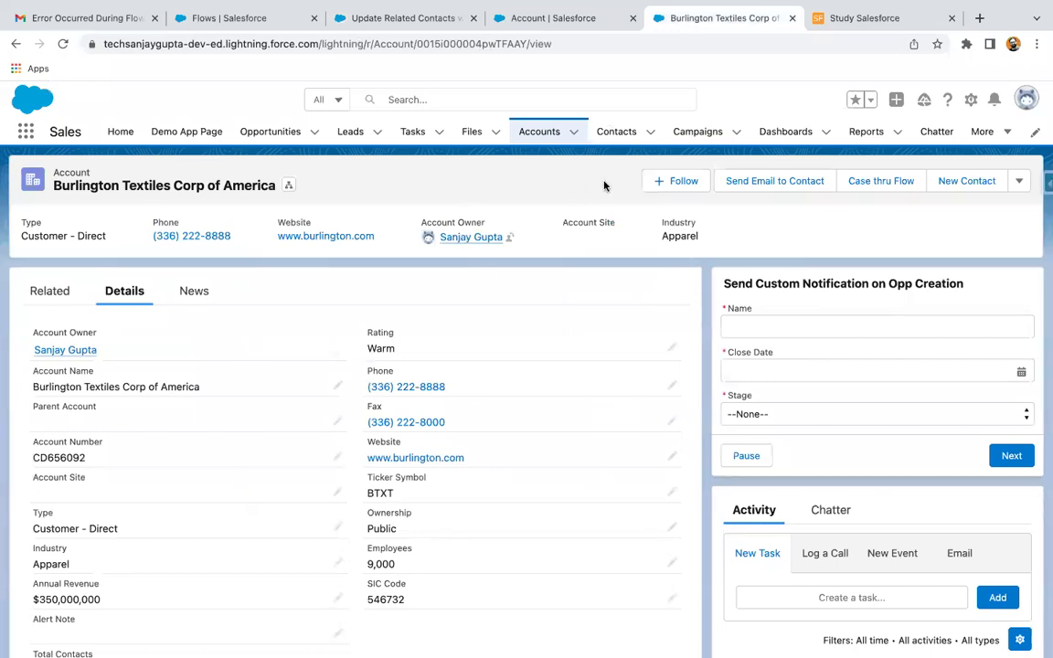
left_click(43, 295)
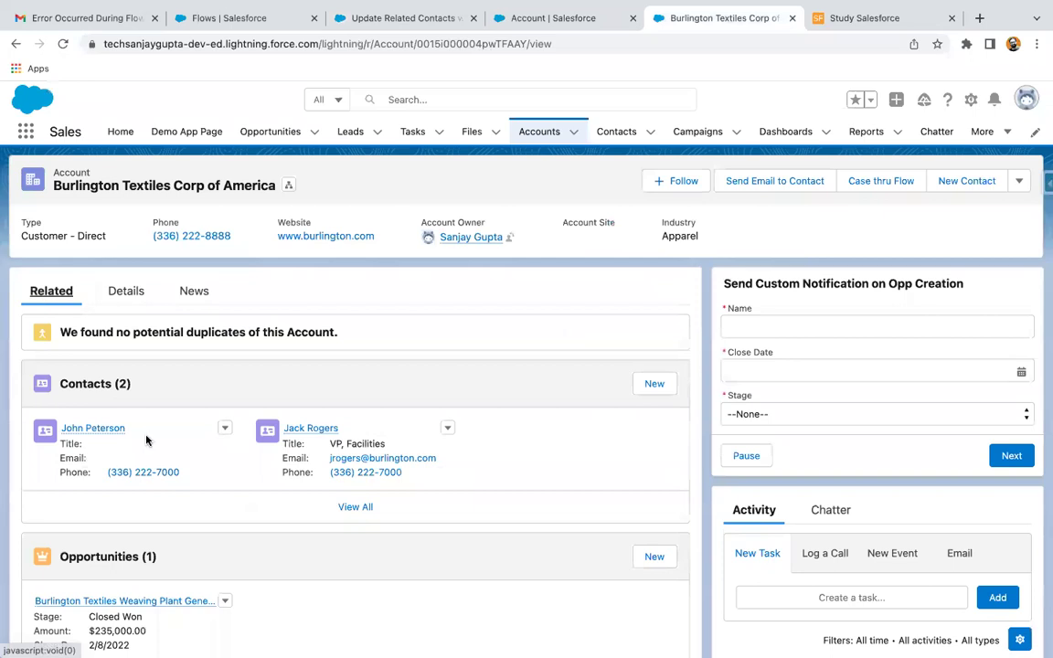
scroll(162, 482, "down", 1)
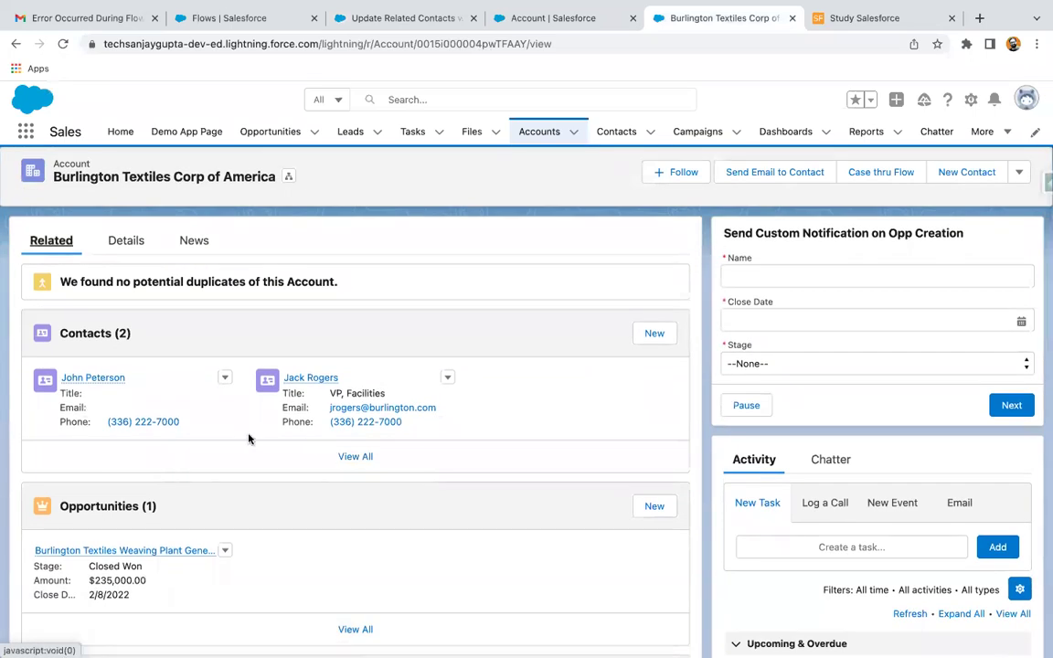
scroll(192, 384, "up", 1)
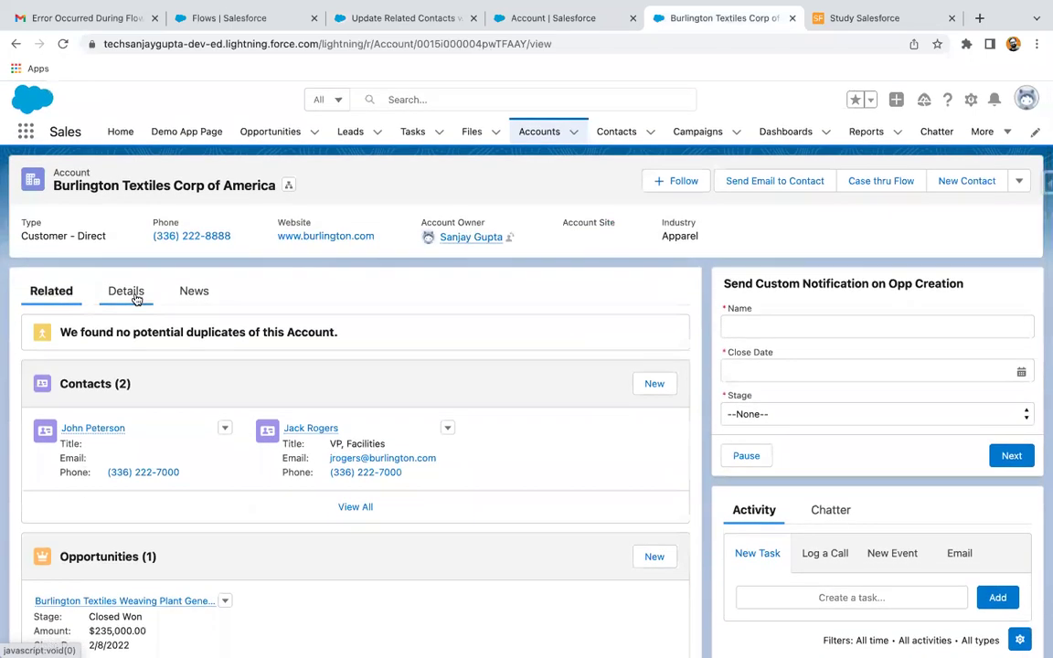
left_click(133, 292)
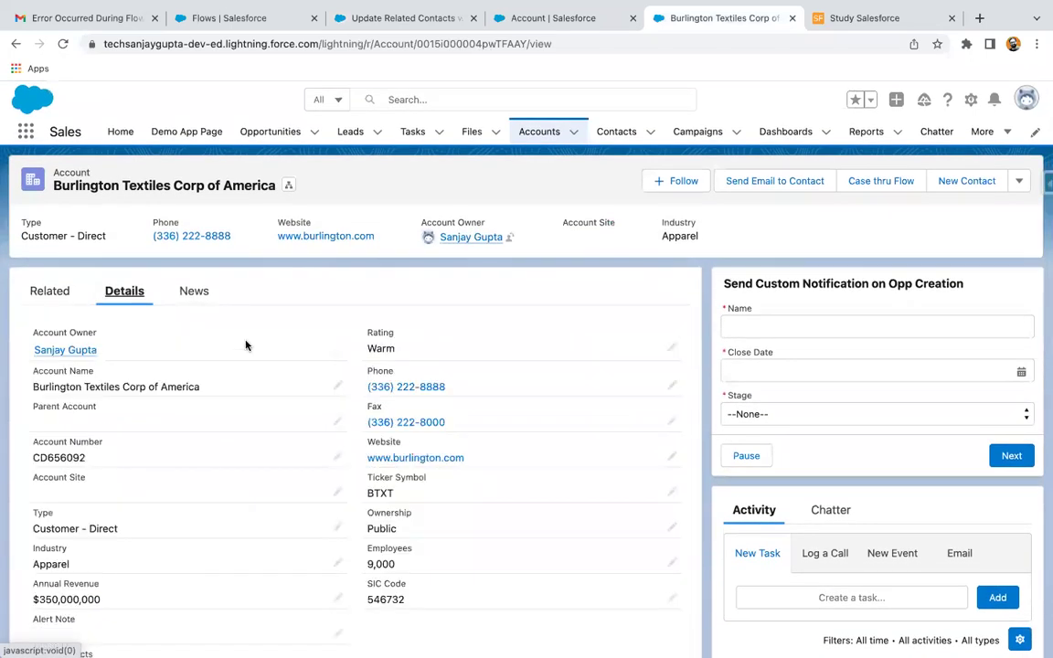
left_click(669, 388)
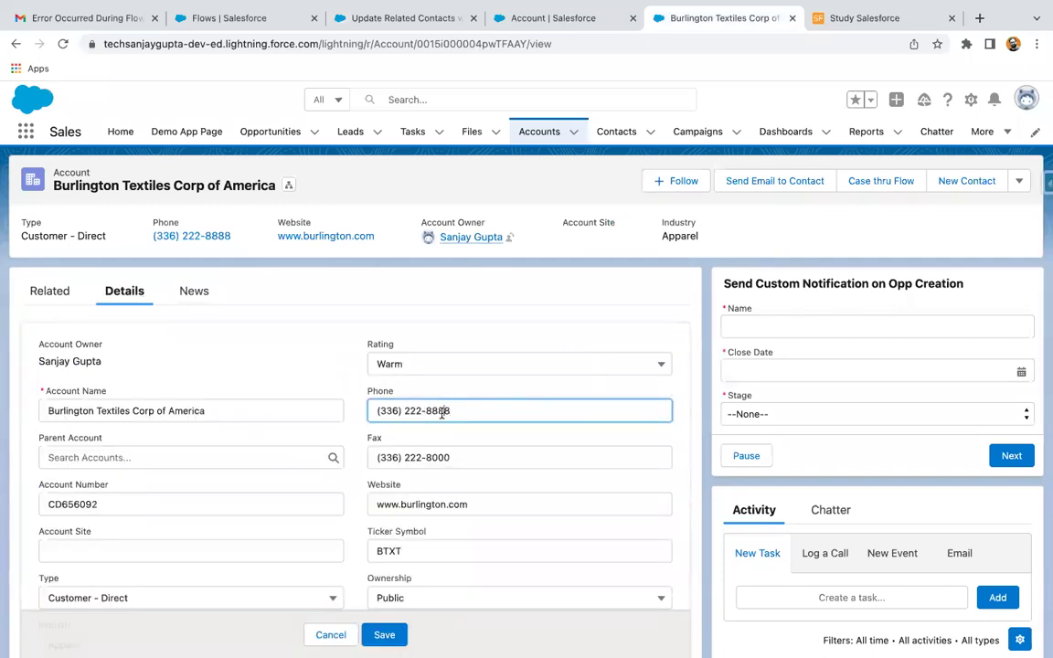
double_click(443, 412)
type("9999")
left_click(383, 634)
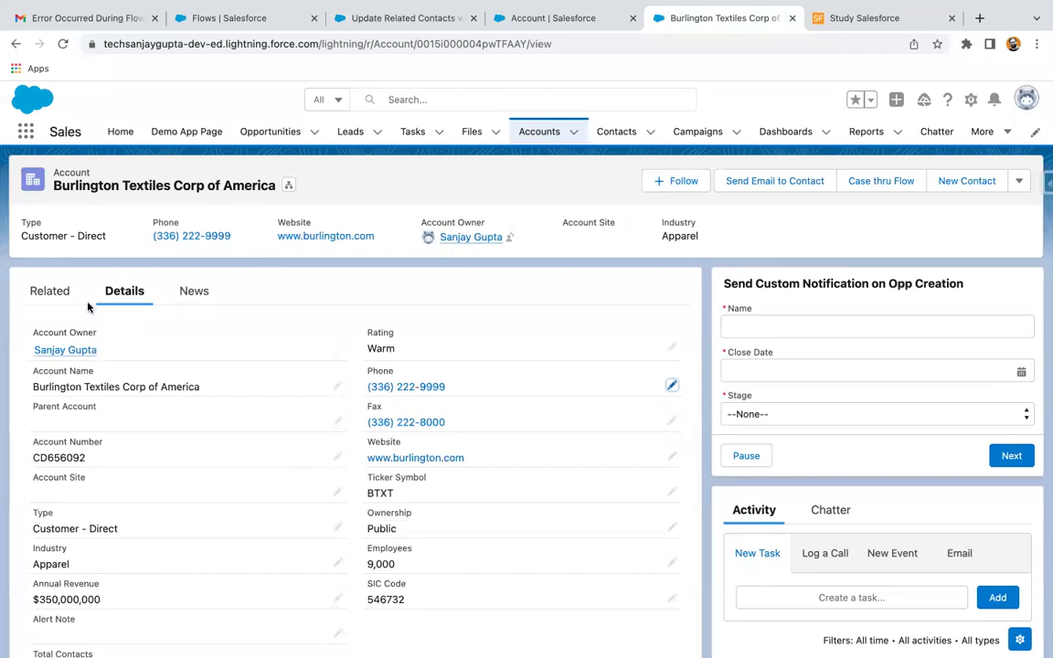
left_click(50, 291)
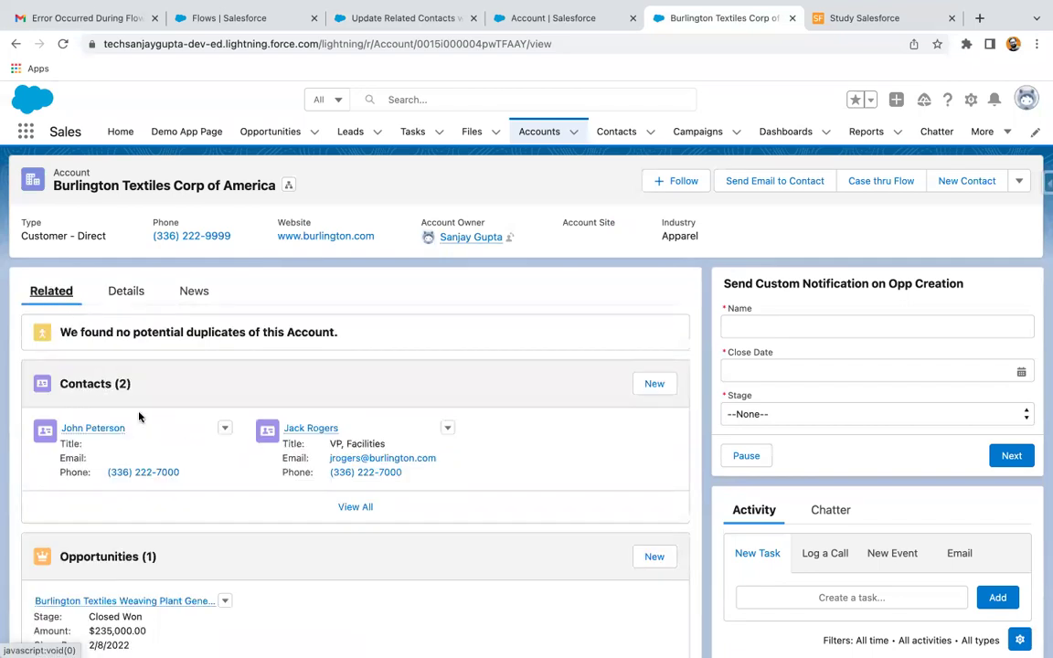
Step: Open both related contacts in new browser tabs and switch to the first one
mouse_move(106, 434)
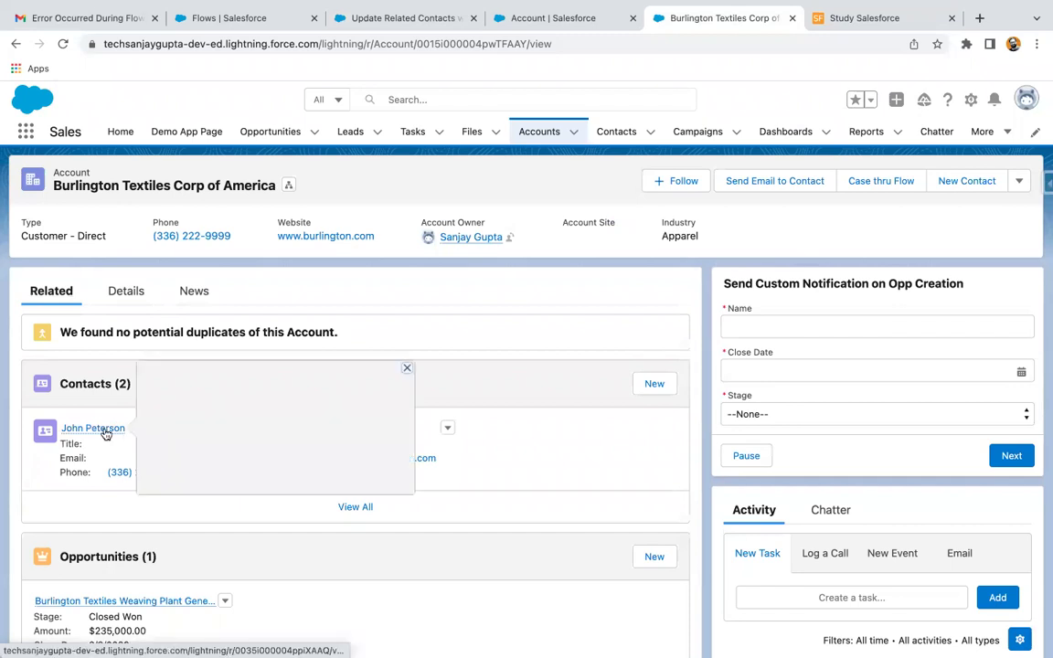
right_click(106, 433)
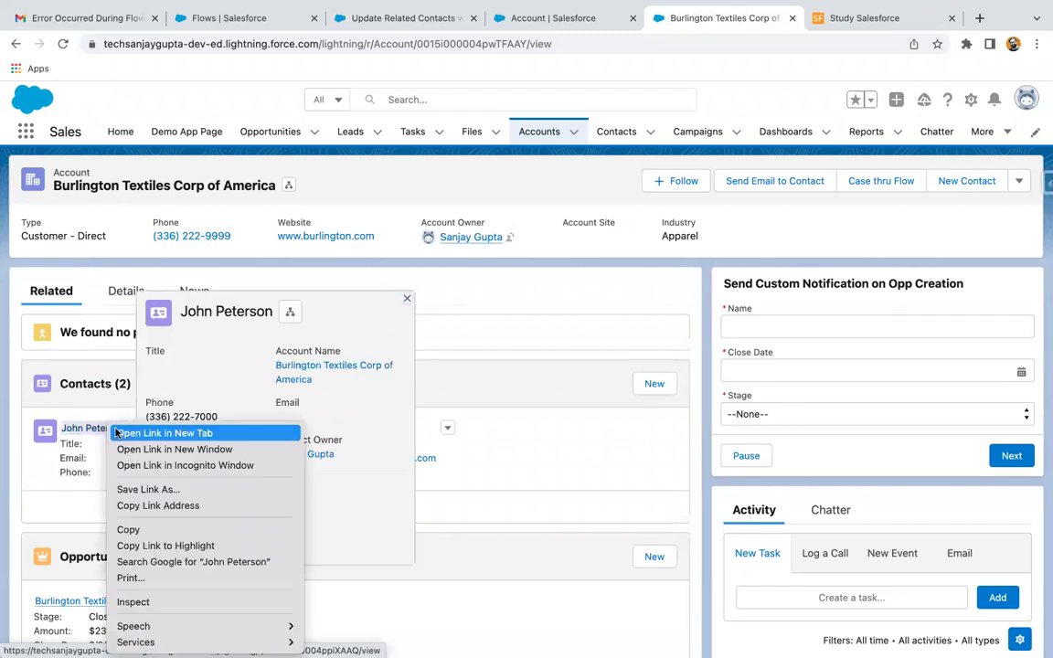
left_click(119, 432)
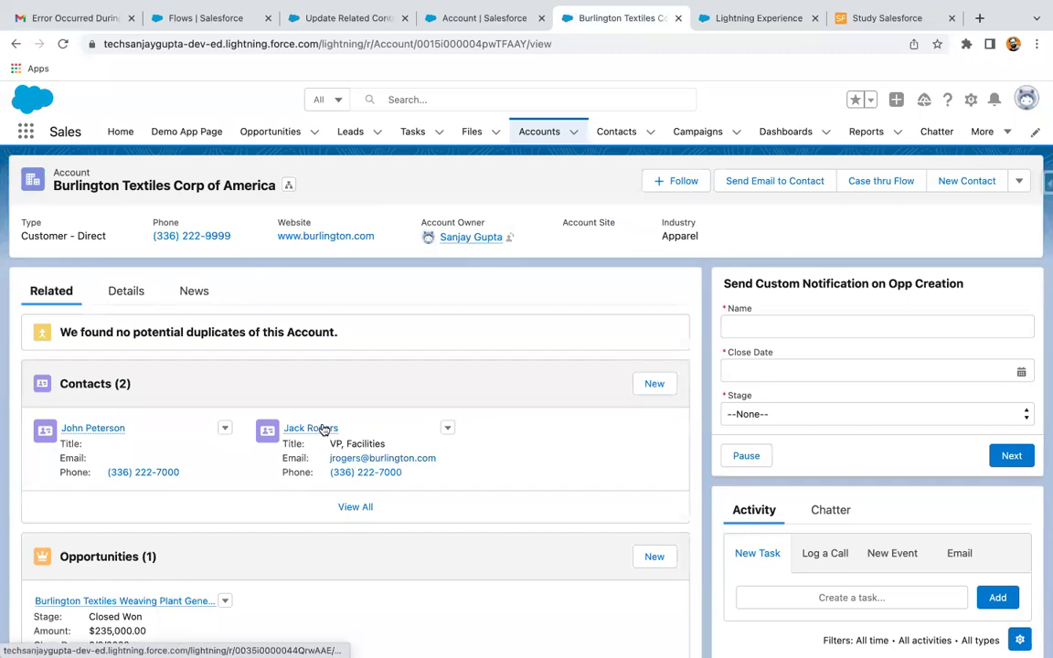
right_click(327, 427)
left_click(353, 433)
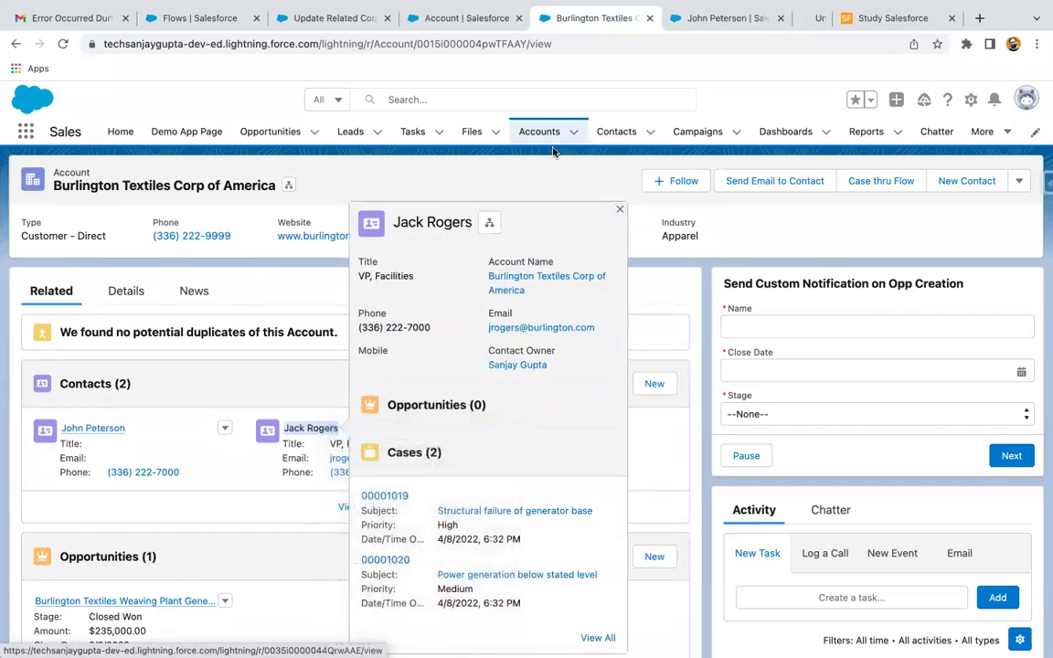
key("ctrl+Tab")
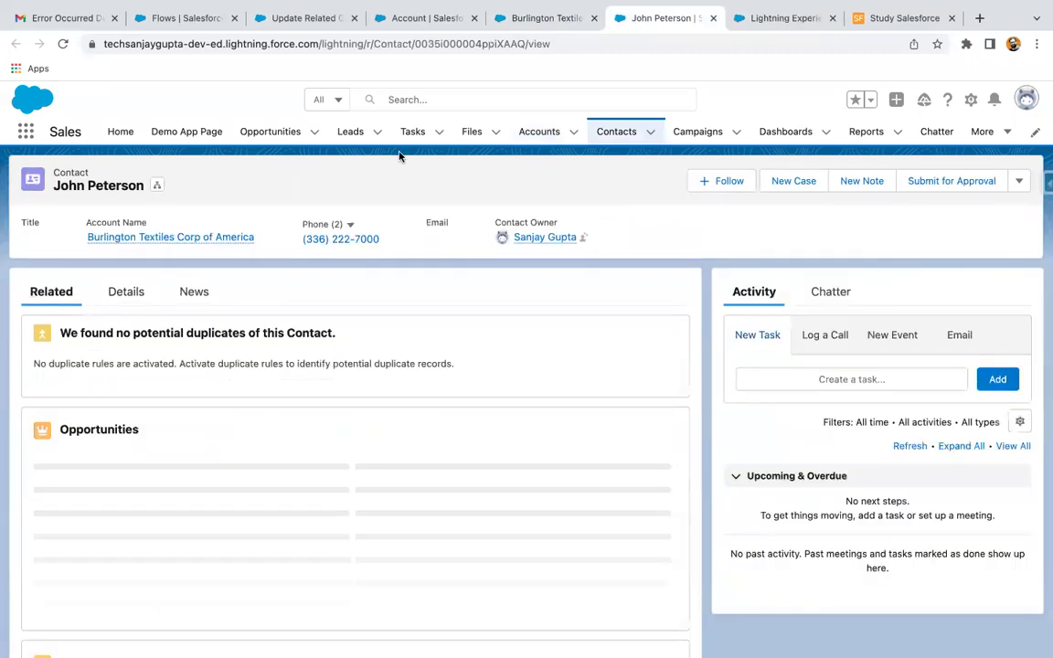
left_click(135, 286)
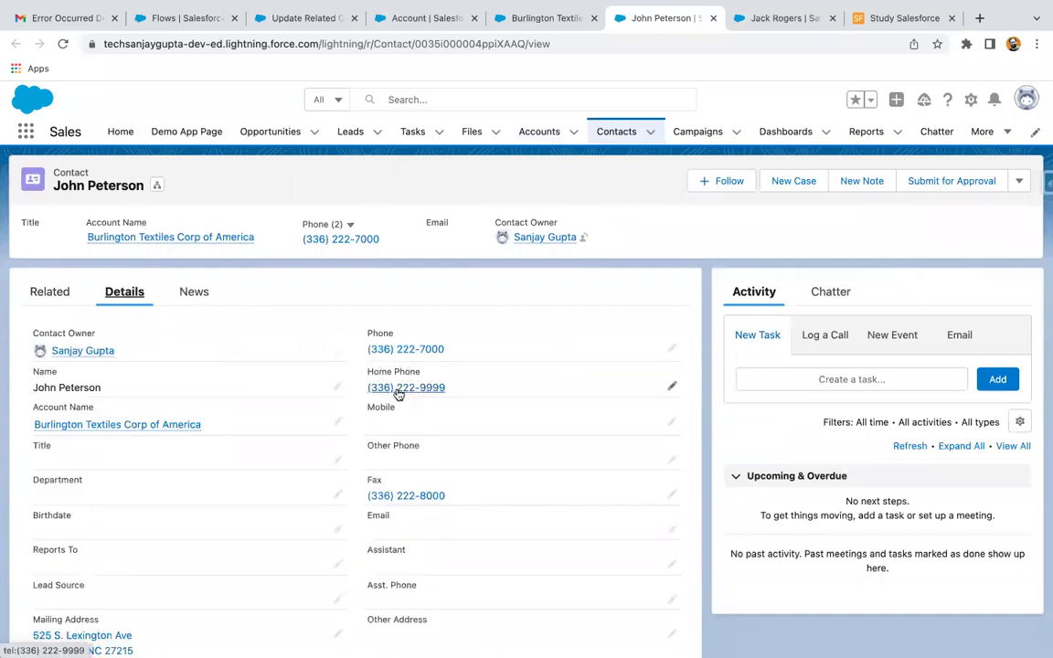
left_click(547, 17)
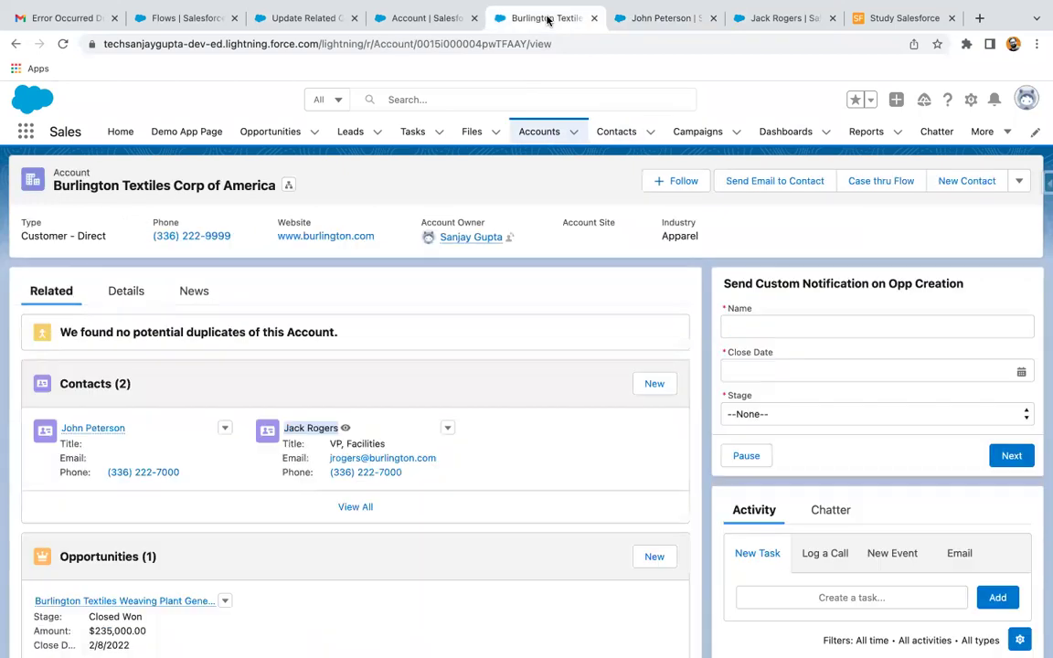
left_click(114, 289)
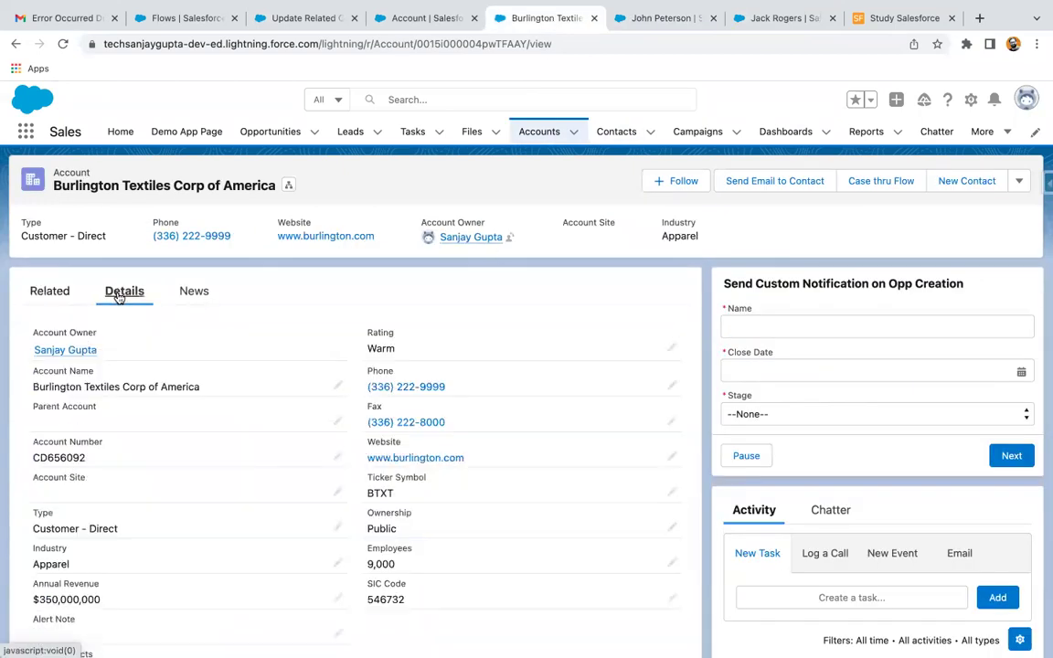
left_click_drag(365, 388, 449, 389)
key("super+c")
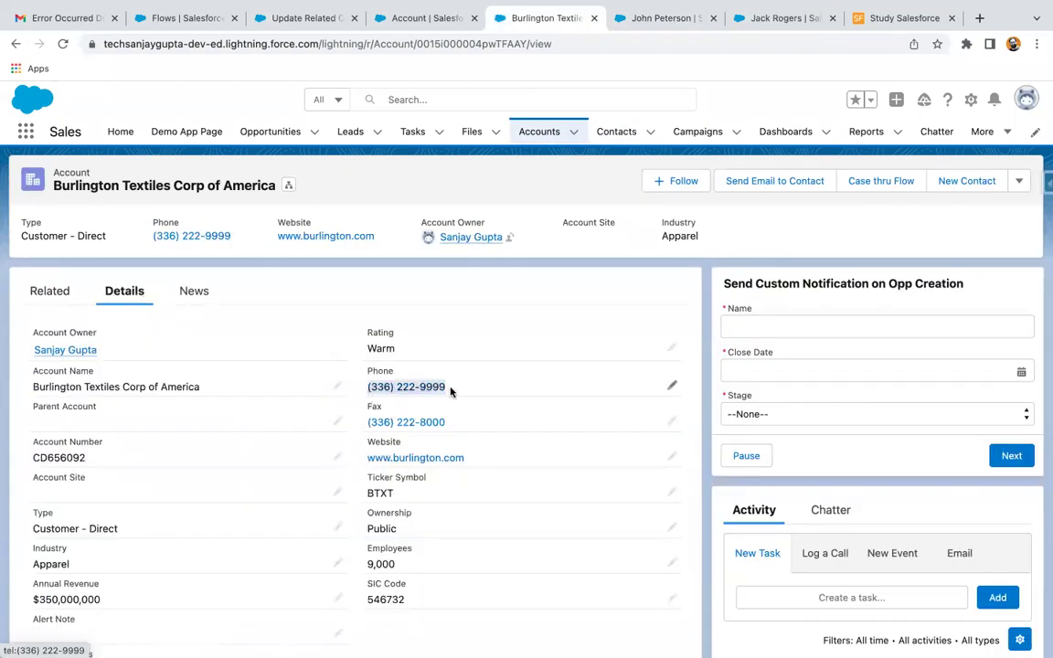
left_click(658, 18)
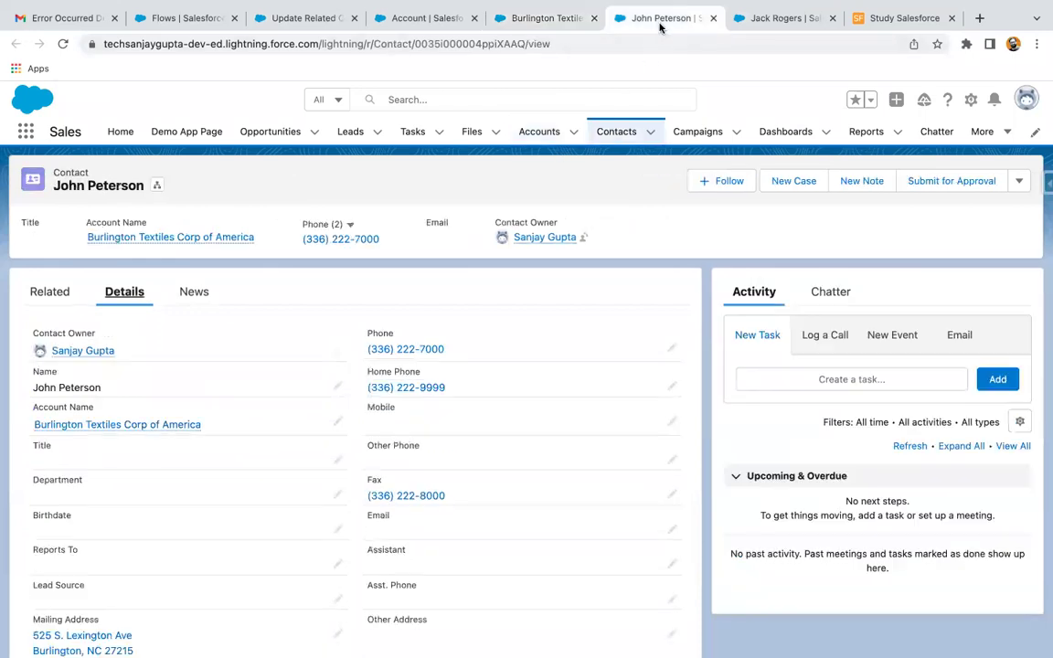
key("super+f")
key("super+v")
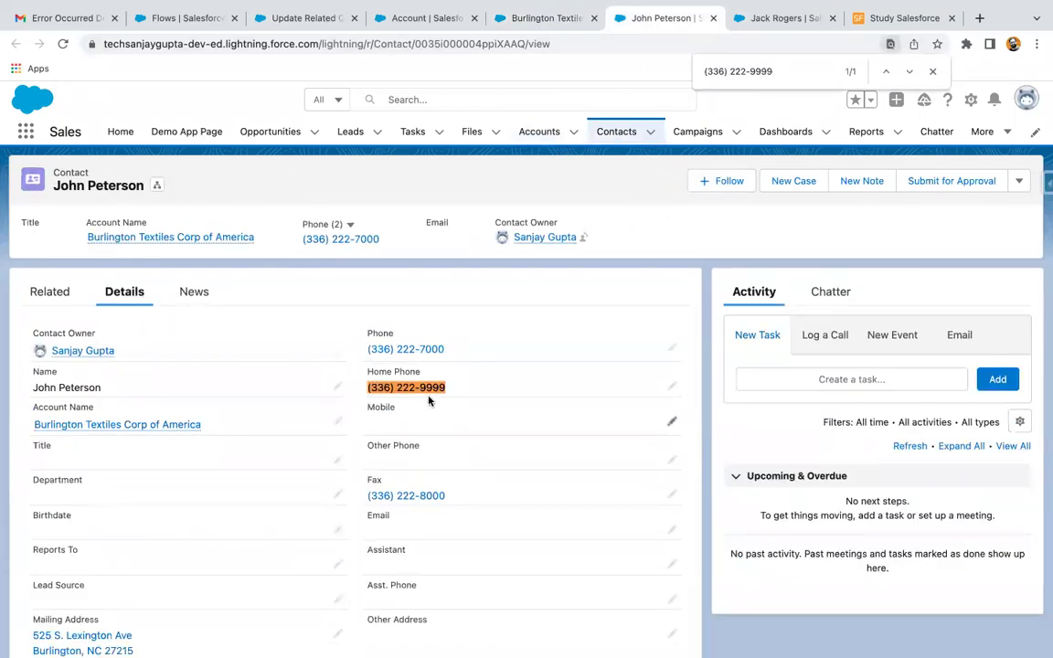
left_click(769, 18)
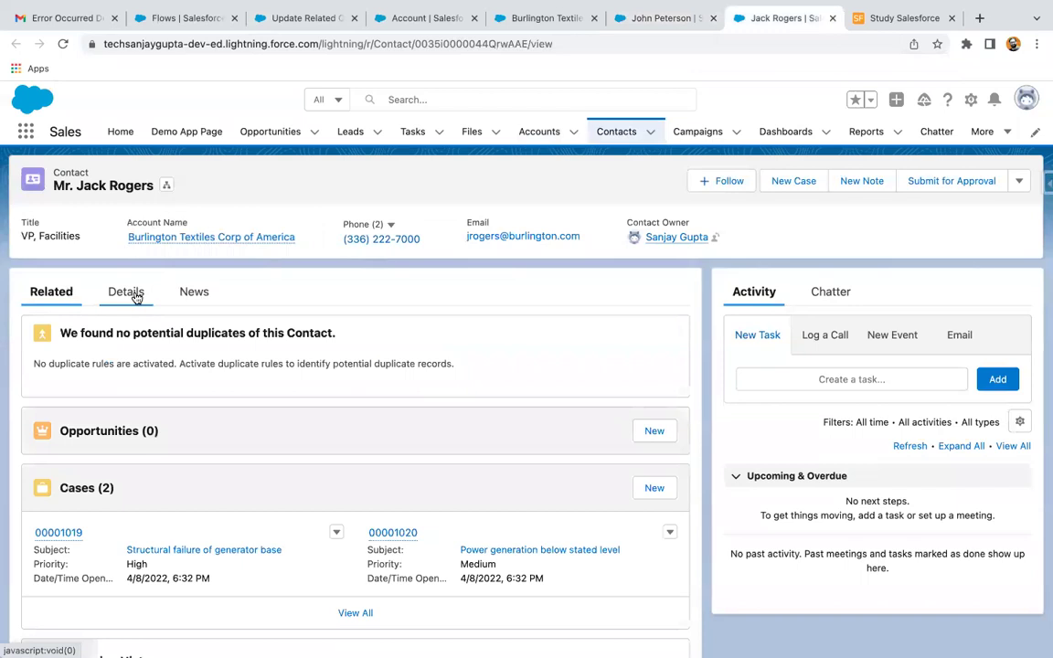
left_click(128, 292)
key("super+f")
key("super+v")
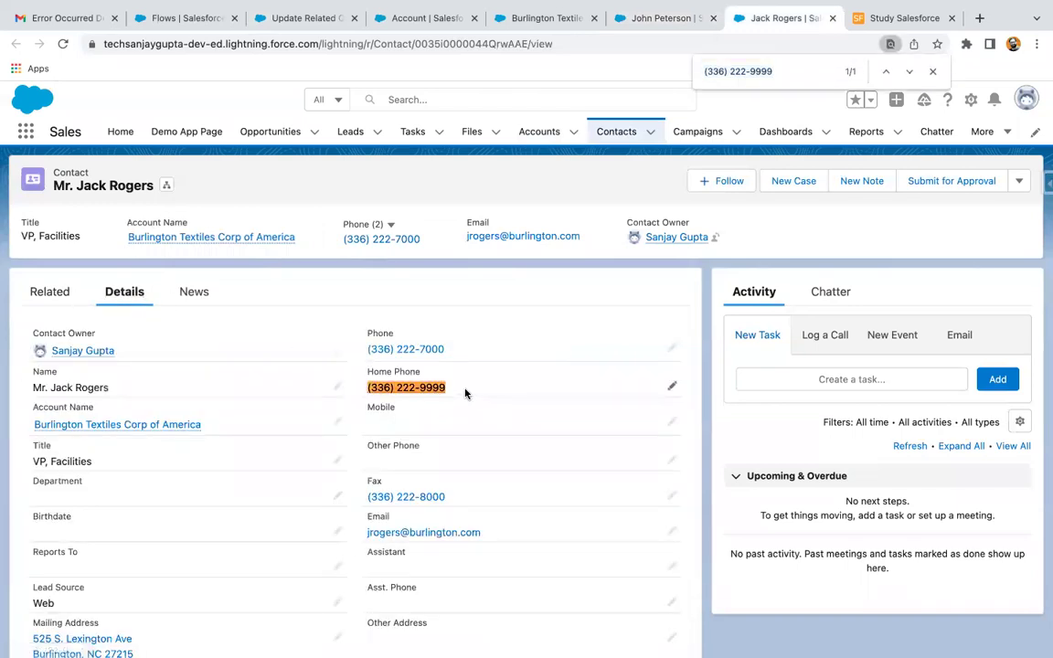
left_click(932, 70)
left_click(602, 175)
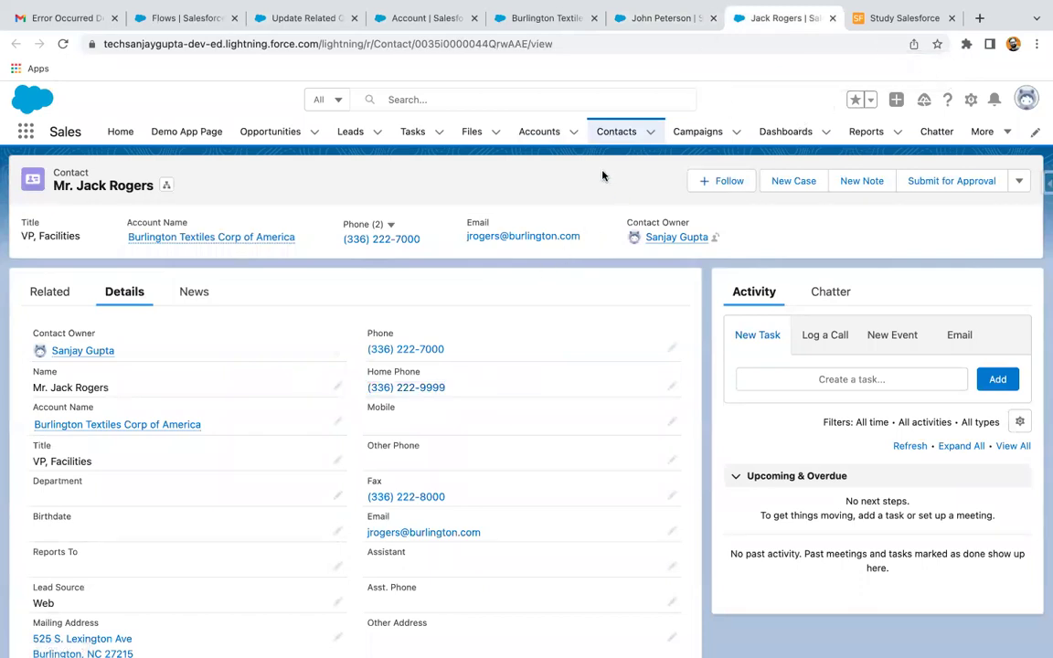
key("ctrl+Left")
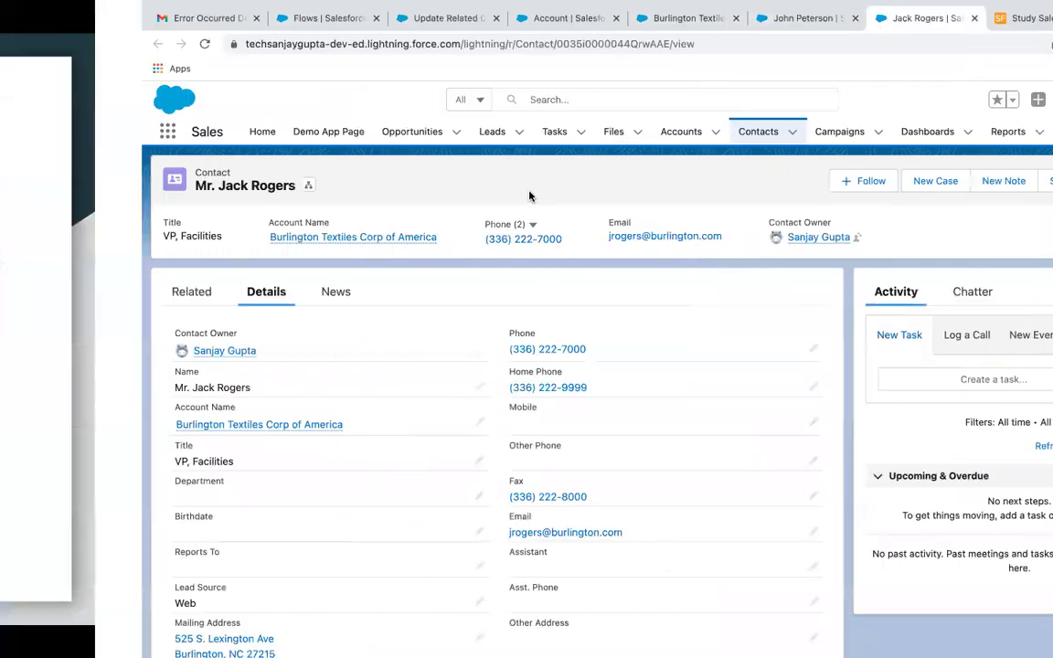